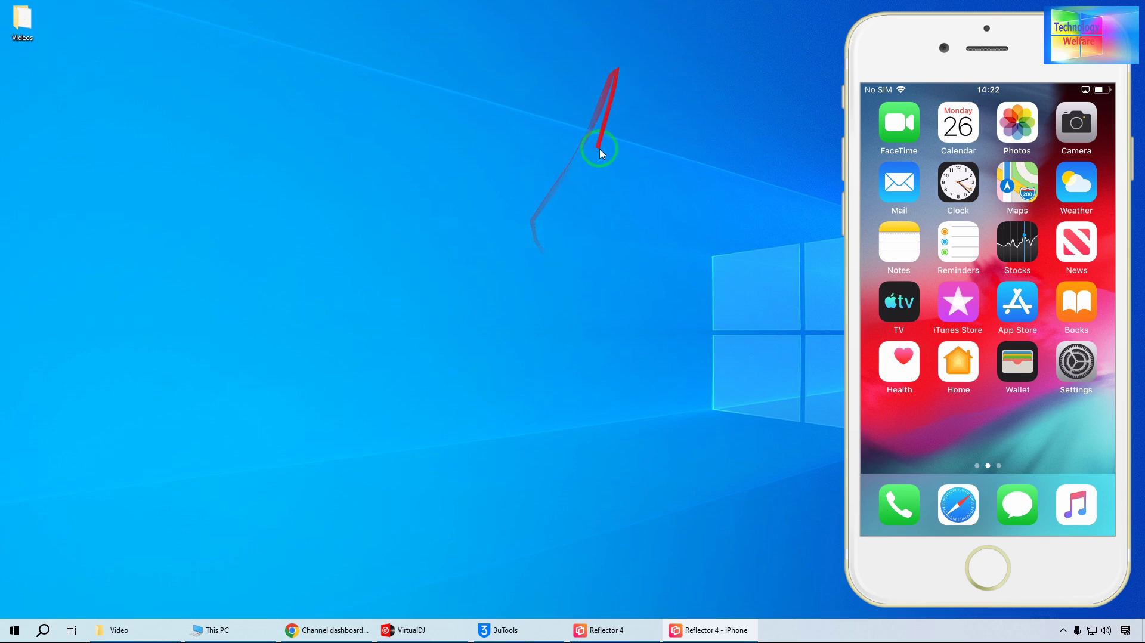
# Switch to 3uTools and check This PC for the connected iPhone and the USB flash drive.
pyautogui.click(505, 627)
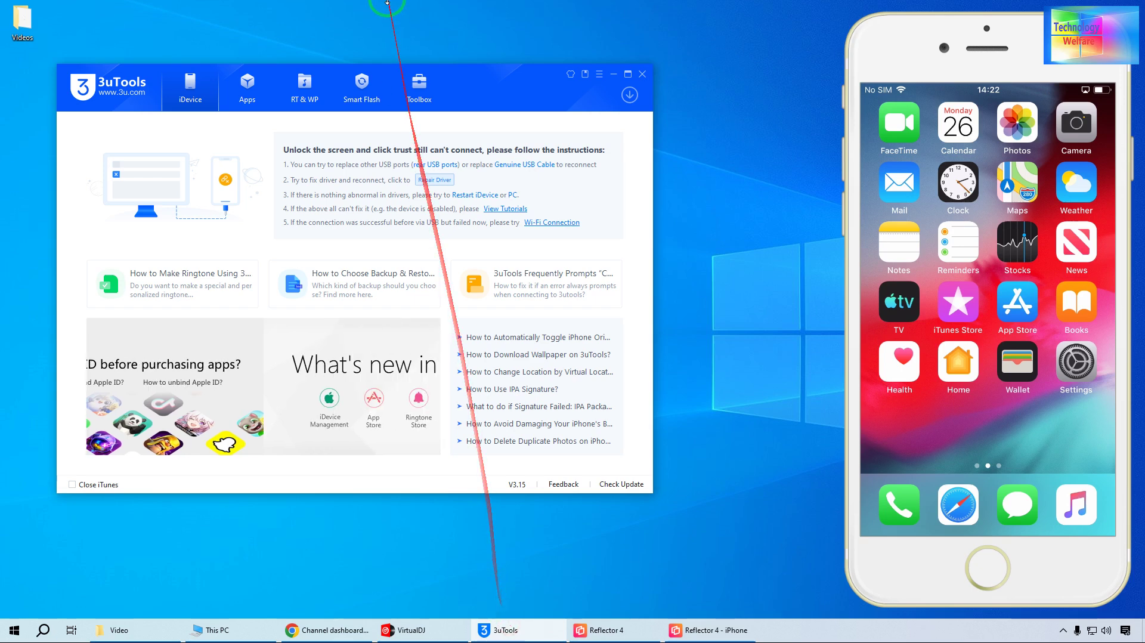
pyautogui.moveTo(487, 87); pyautogui.dragTo(577, 87)
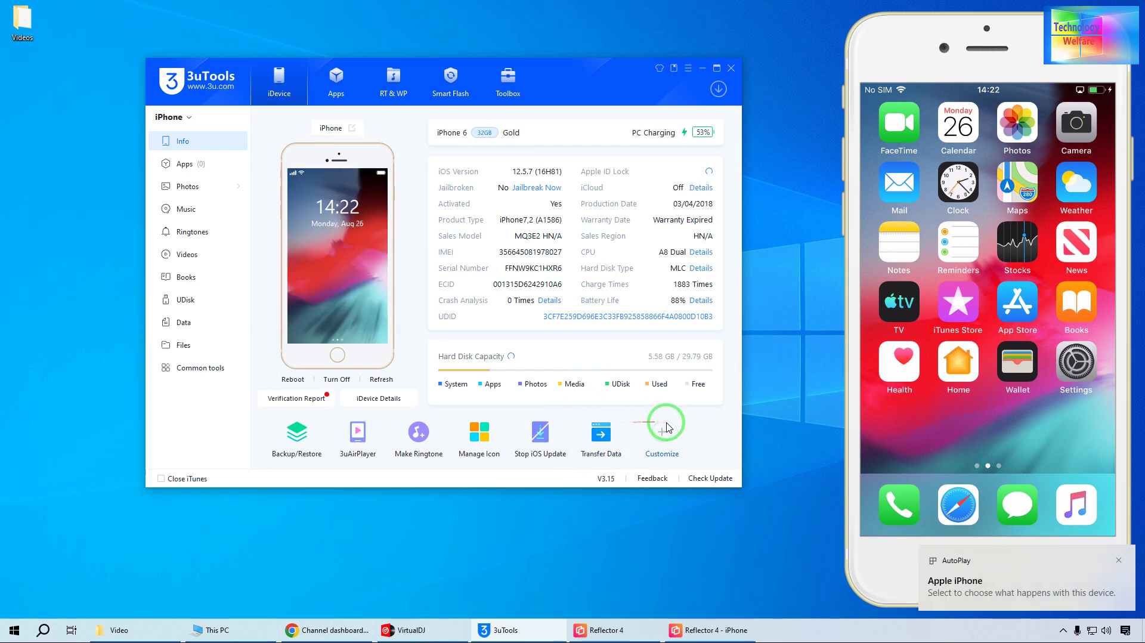
pyautogui.press('super+e')
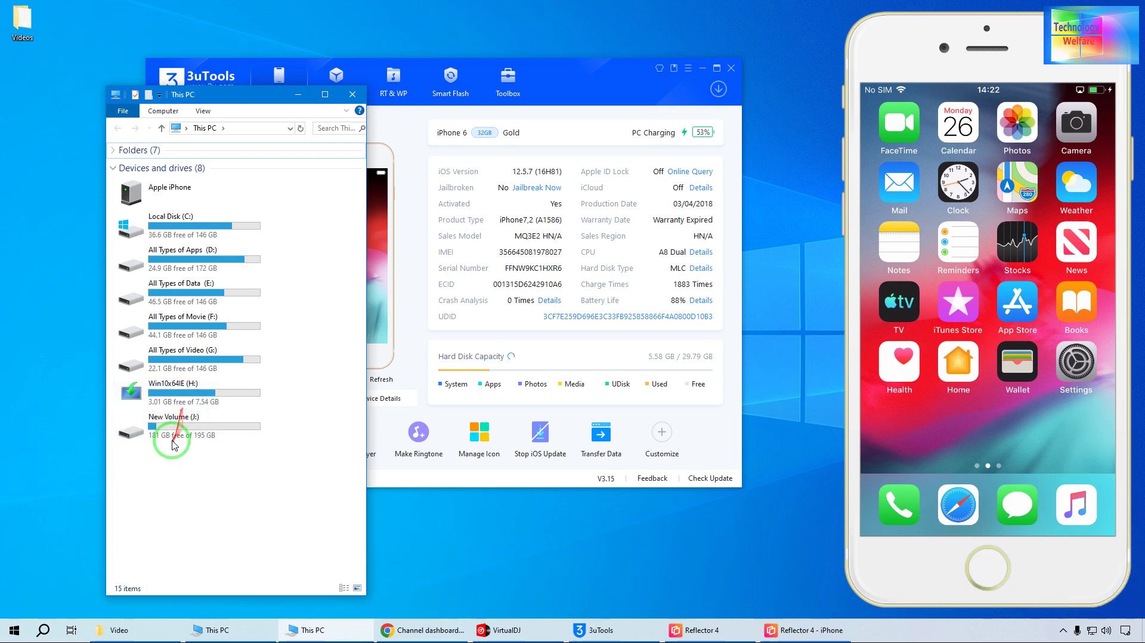
pyautogui.click(350, 98)
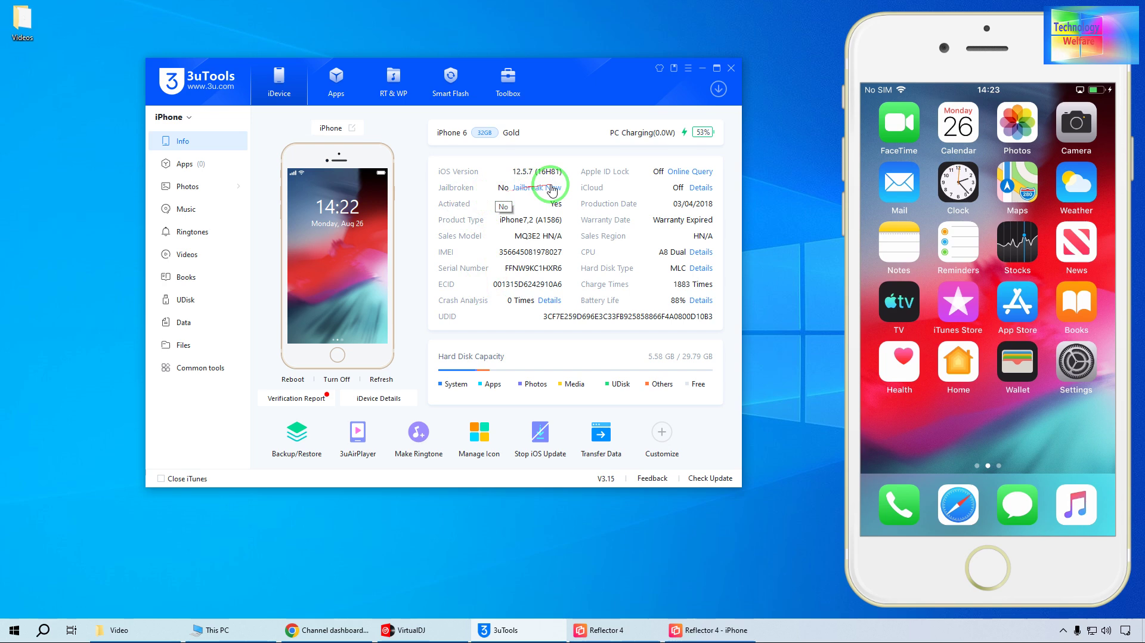
# Open the jailbreak tool for the connected iPhone and choose the USB Jailbreak method.
pyautogui.click(544, 189)
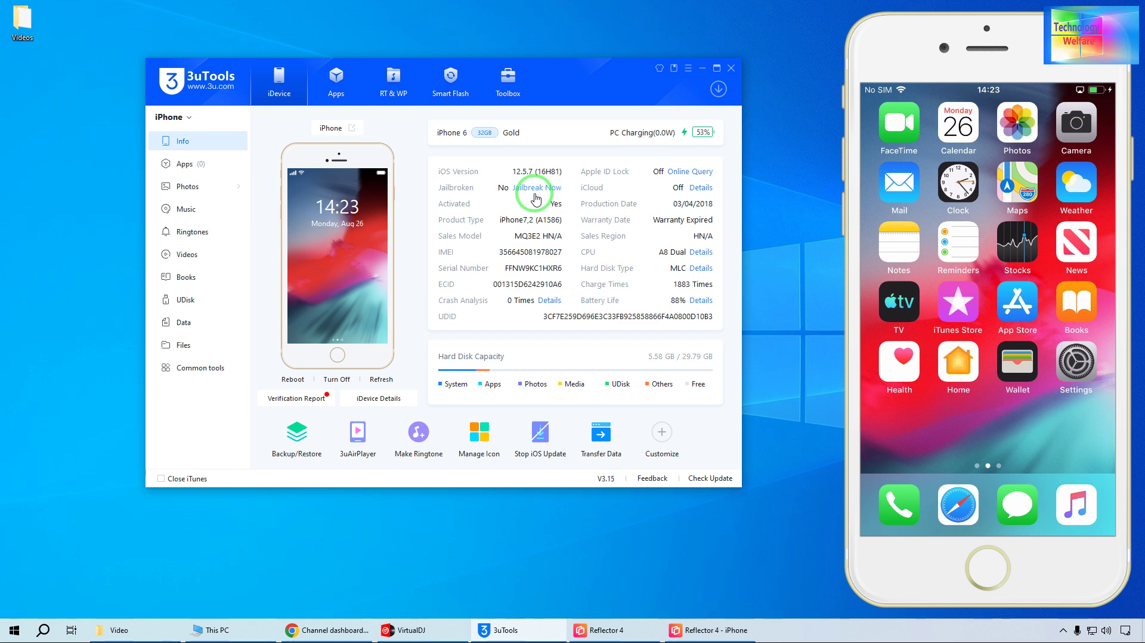
pyautogui.moveTo(572, 72); pyautogui.dragTo(558, 94)
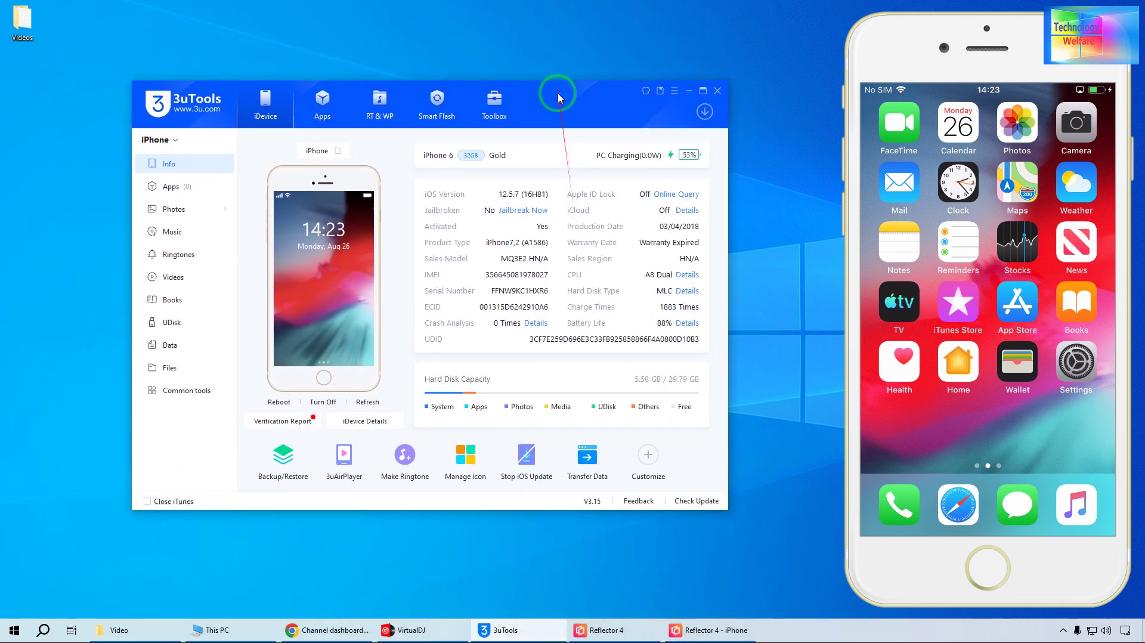
pyautogui.click(524, 208)
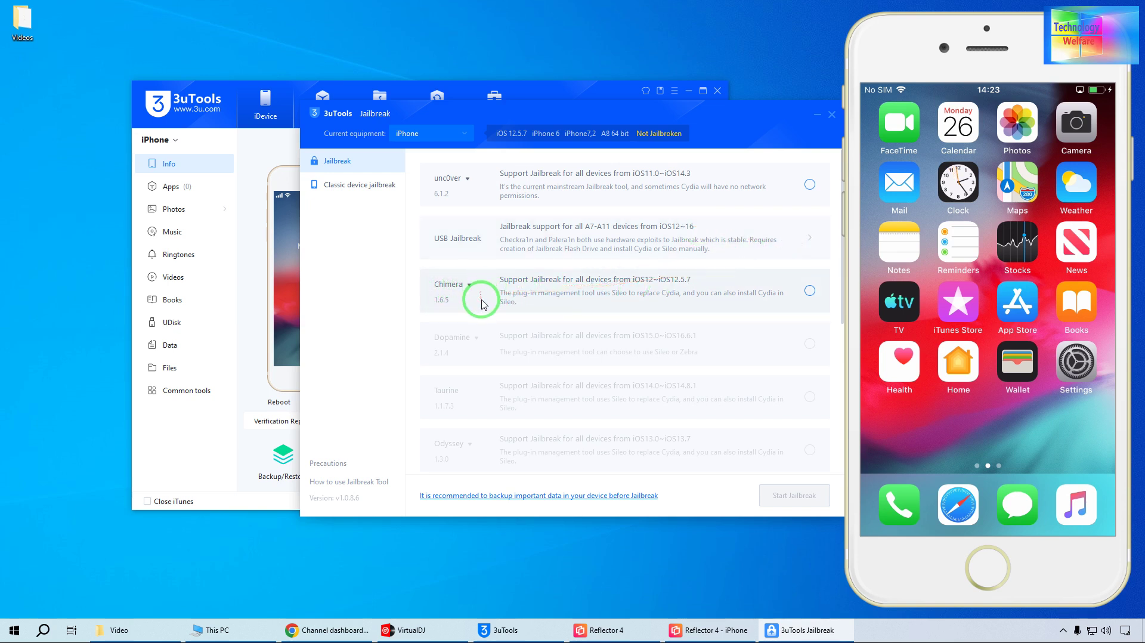
pyautogui.moveTo(454, 280)
pyautogui.mouseDown()
pyautogui.moveTo(613, 311)
pyautogui.moveTo(684, 291)
pyautogui.mouseUp()
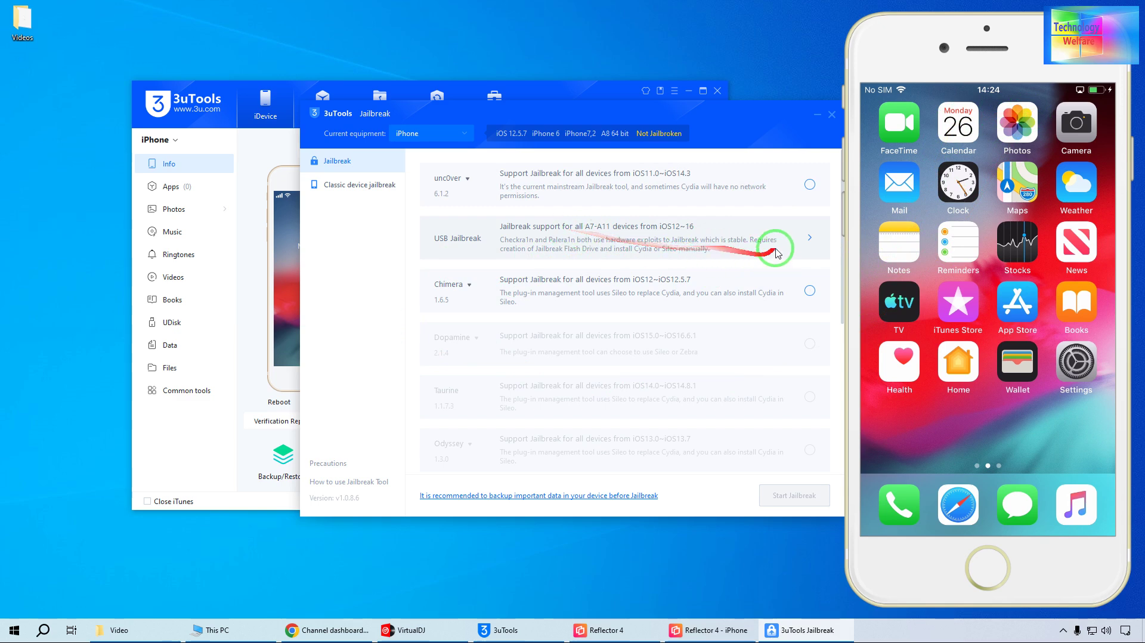
pyautogui.click(810, 238)
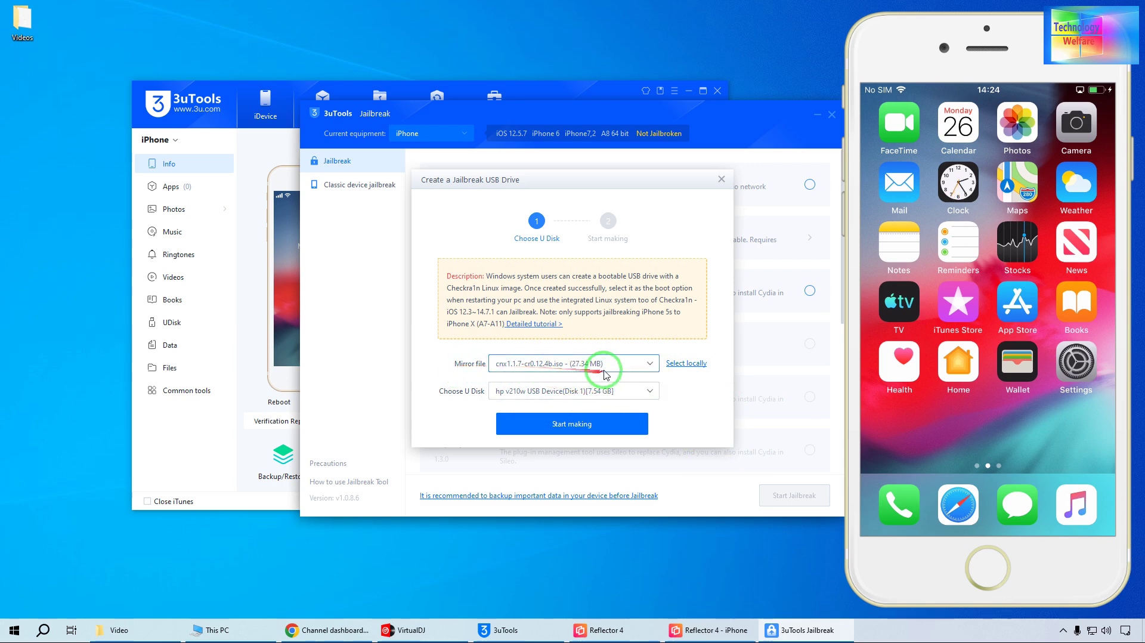
# Try to create a jailbreak USB drive from cnx1.1.7-cr0.12.4b.iso on the hp v210w USB Device, accepting erasure of its data.
pyautogui.click(567, 425)
pyautogui.click(680, 342)
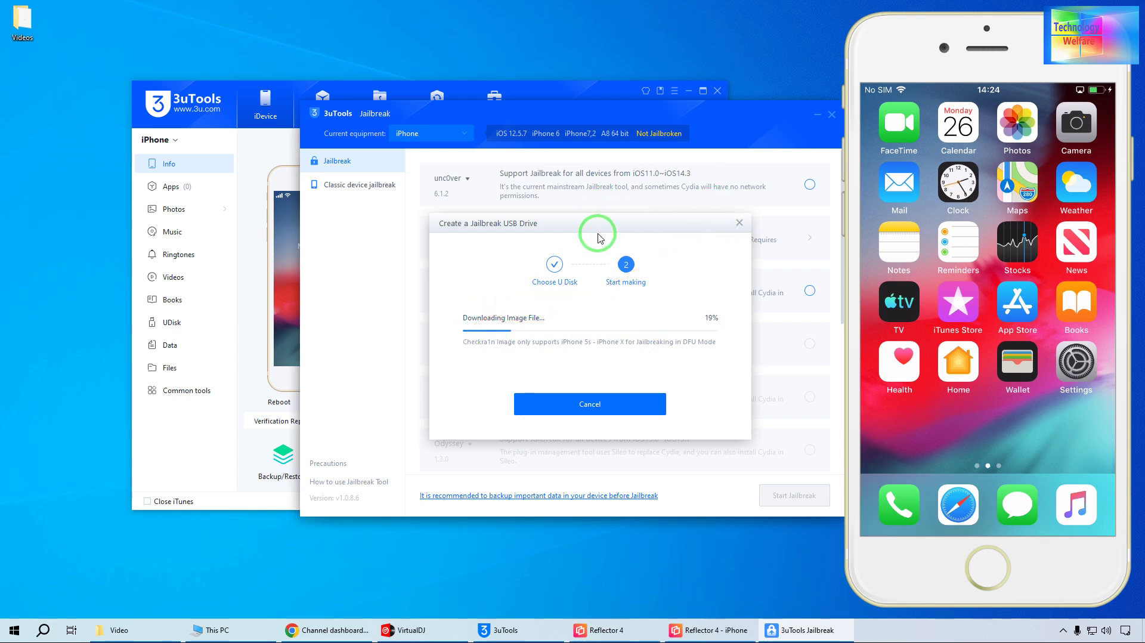
pyautogui.moveTo(652, 225); pyautogui.dragTo(326, 326)
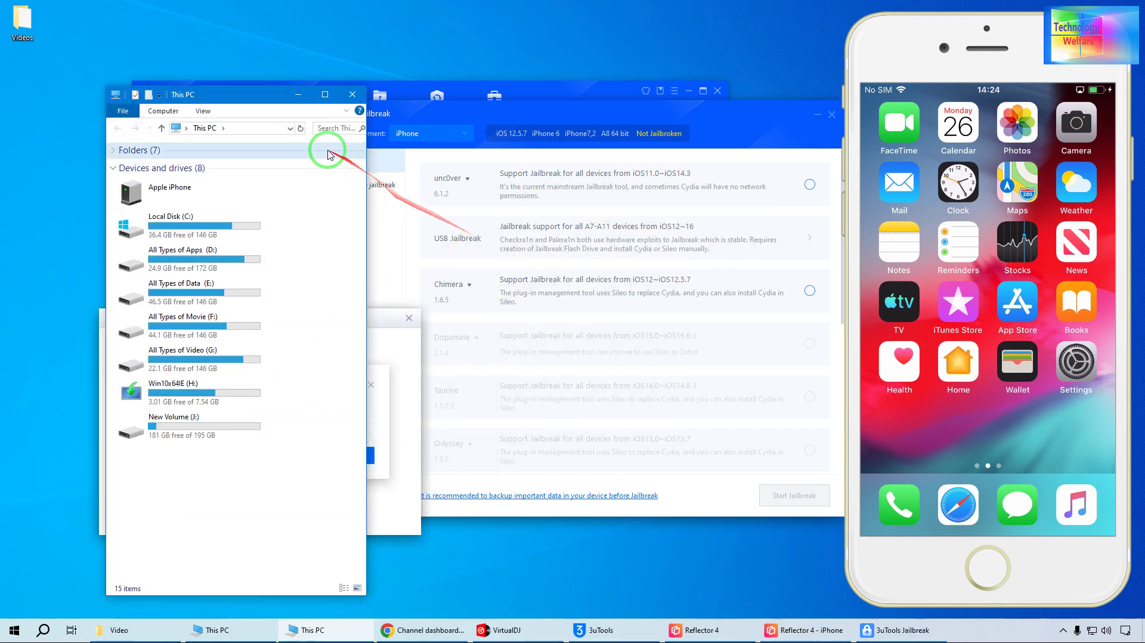
pyautogui.moveTo(234, 101); pyautogui.dragTo(719, 70)
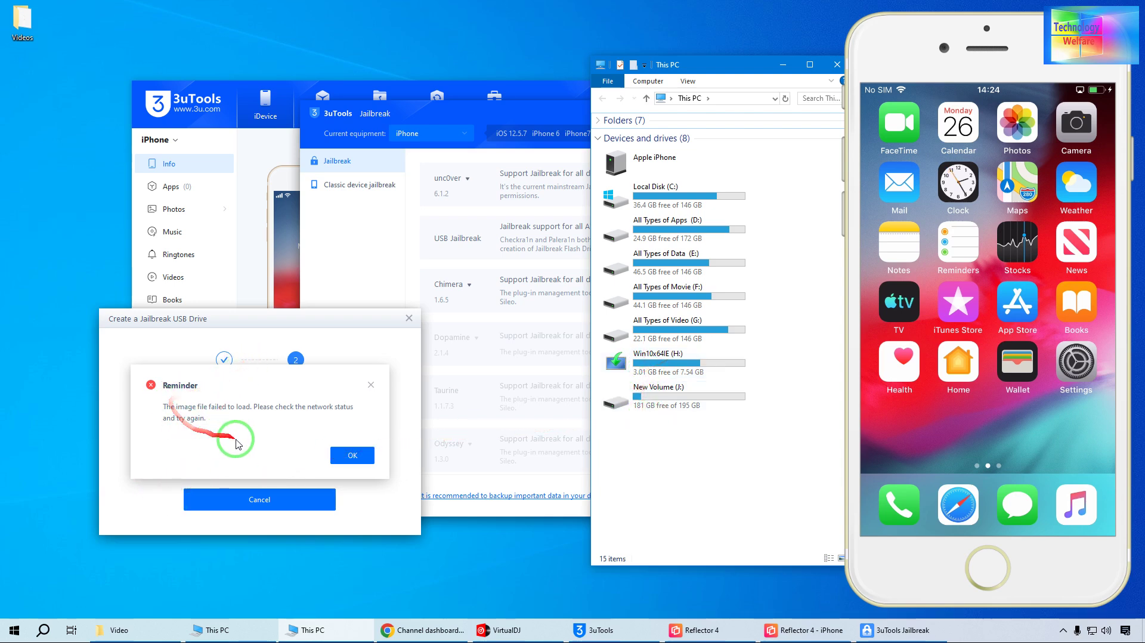
pyautogui.click(353, 456)
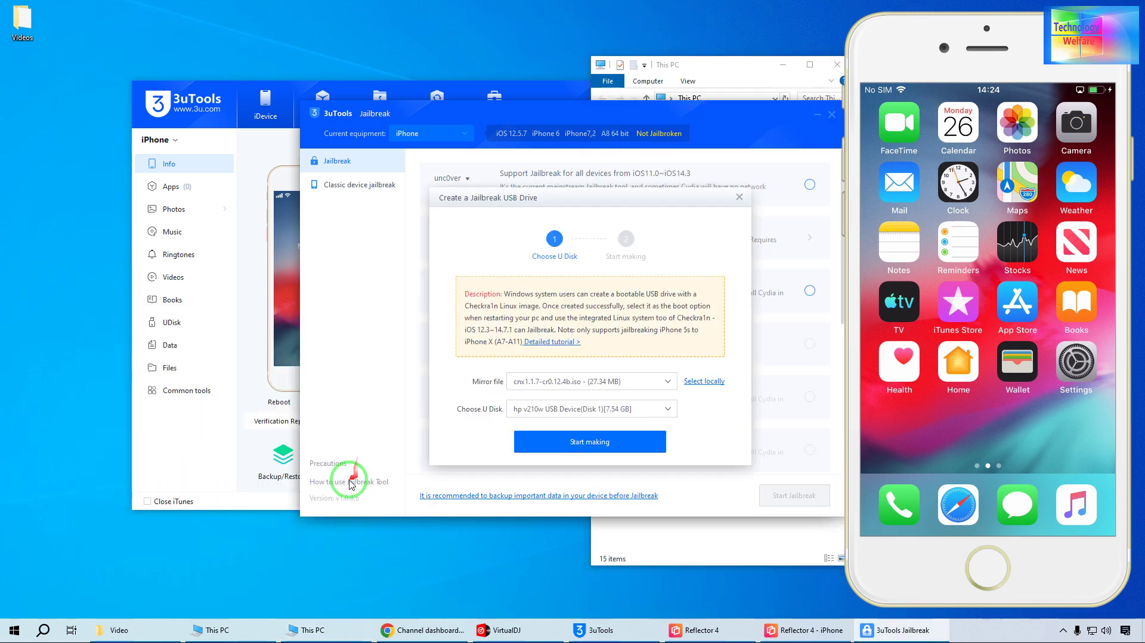
# Retry making the jailbreak drive on the hp v210w USB Device with the same Checkra1n image.
pyautogui.click(599, 441)
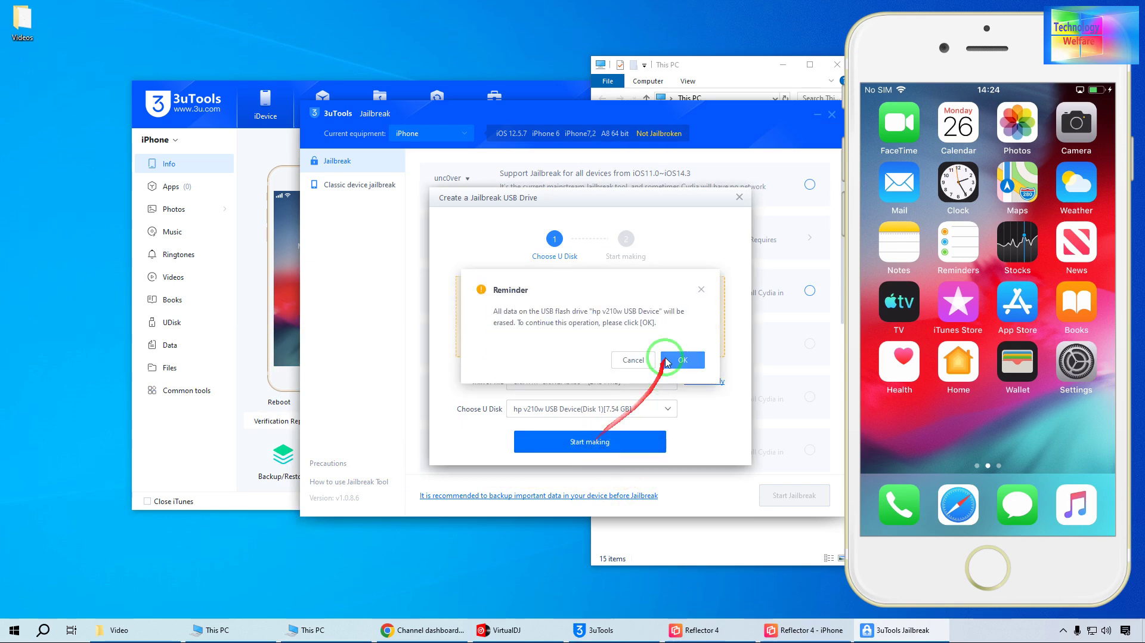
pyautogui.click(677, 361)
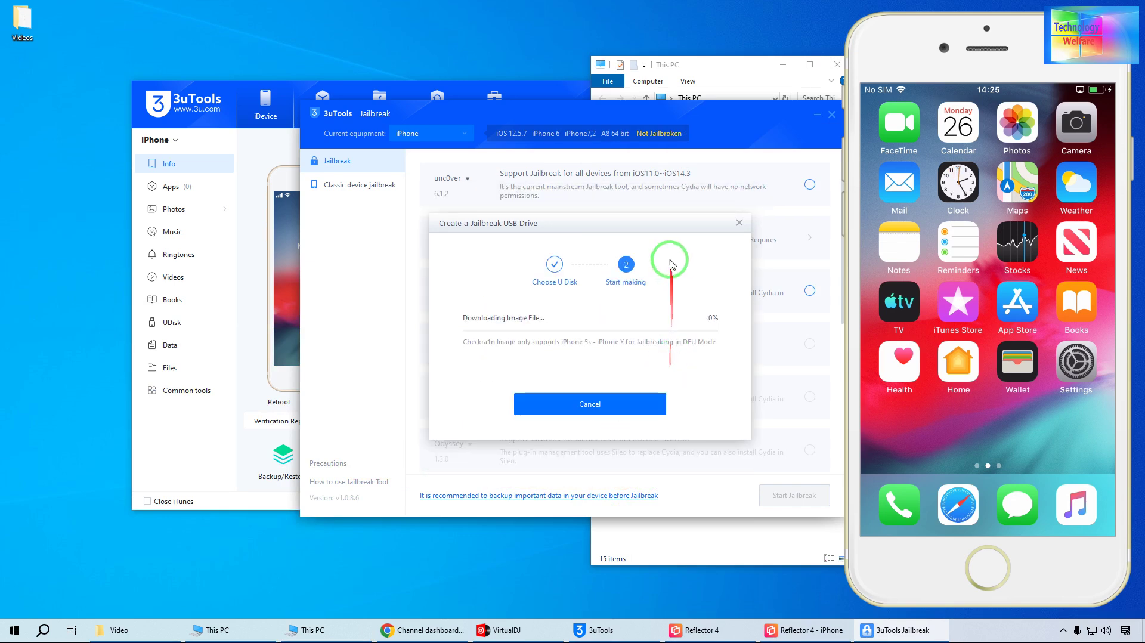
pyautogui.moveTo(646, 225); pyautogui.dragTo(438, 262)
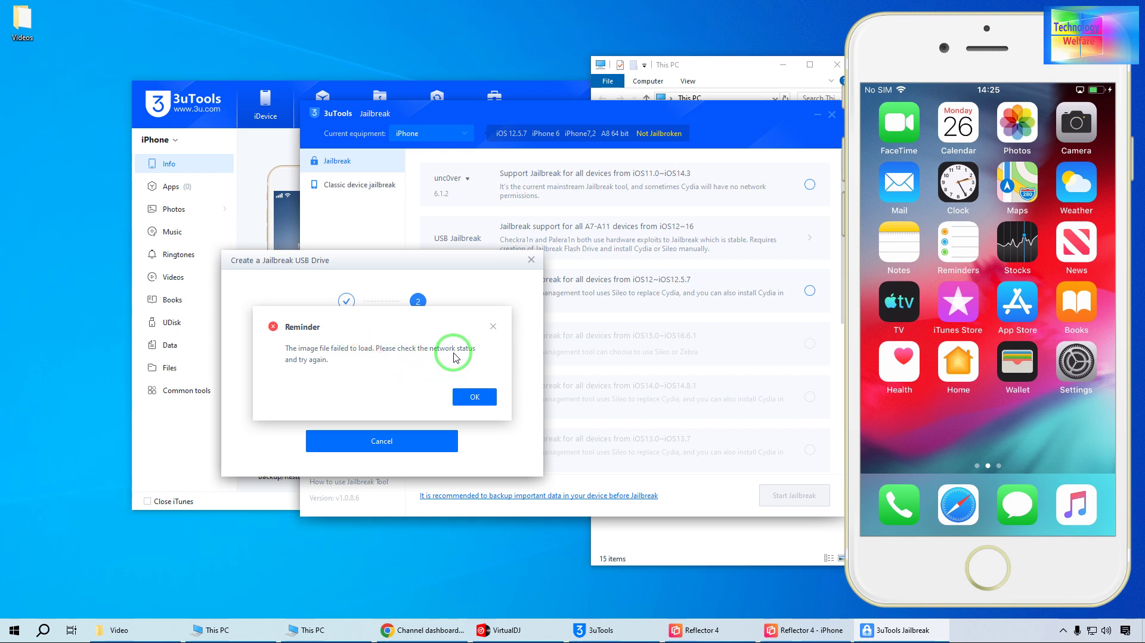
pyautogui.click(474, 397)
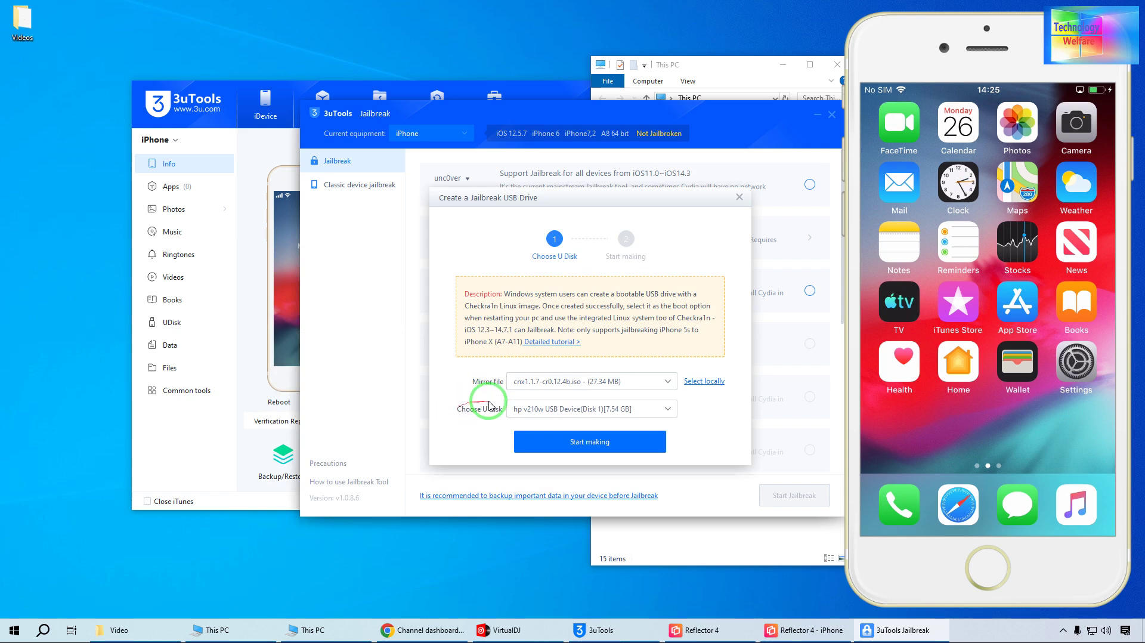
# Attempt the jailbreak USB creation once more, then close the Create a Jailbreak USB Drive dialog.
pyautogui.moveTo(679, 202); pyautogui.dragTo(552, 120)
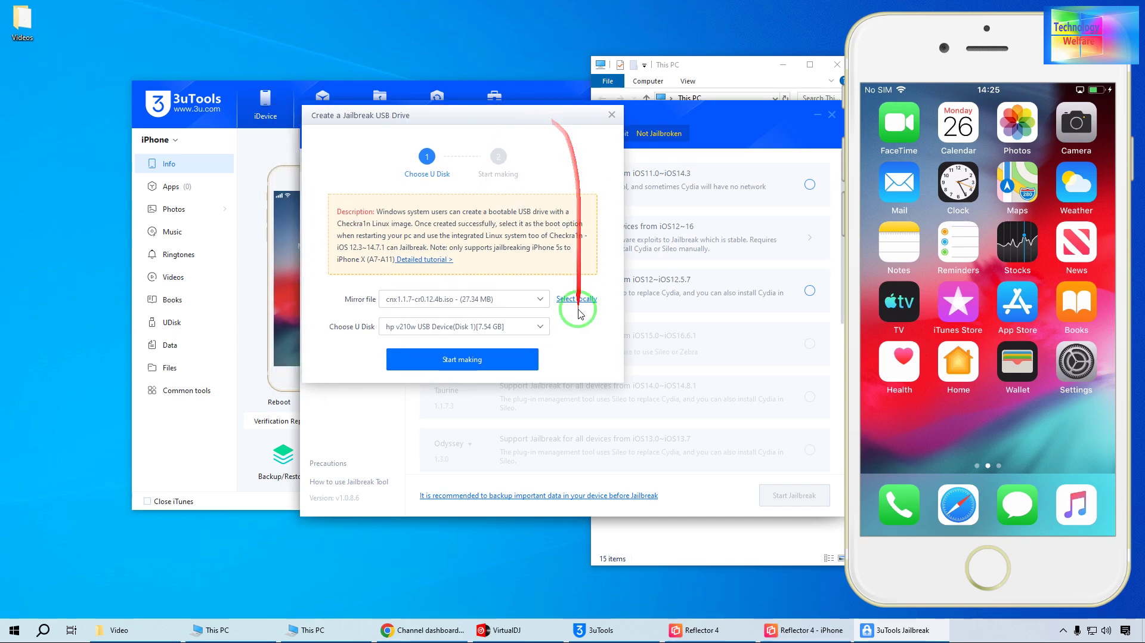
pyautogui.click(511, 359)
pyautogui.click(544, 284)
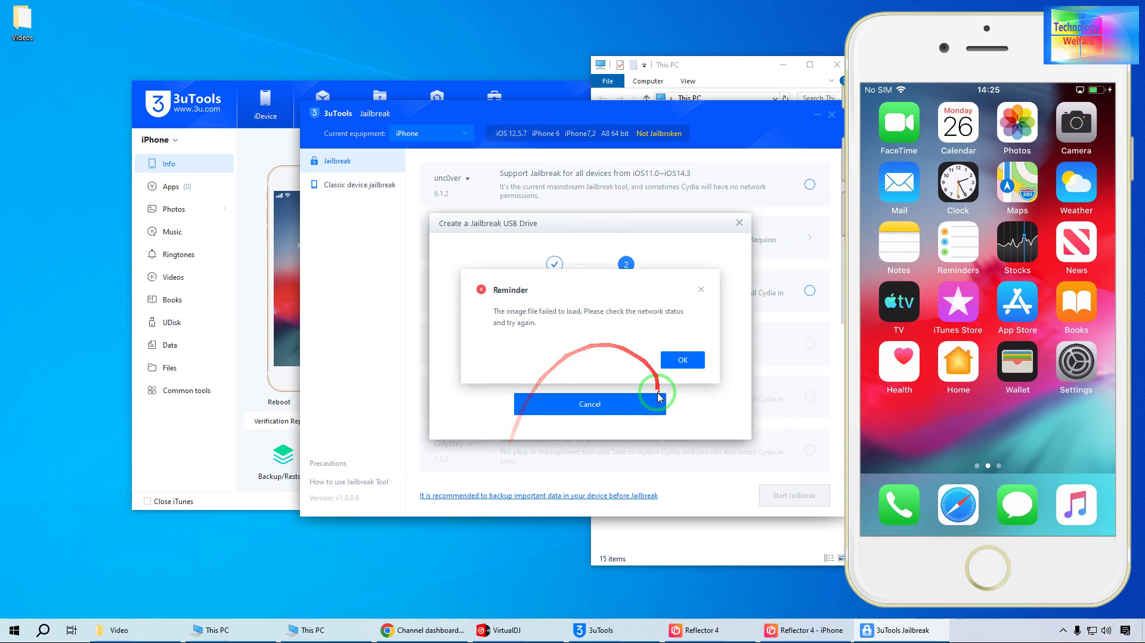
pyautogui.click(682, 359)
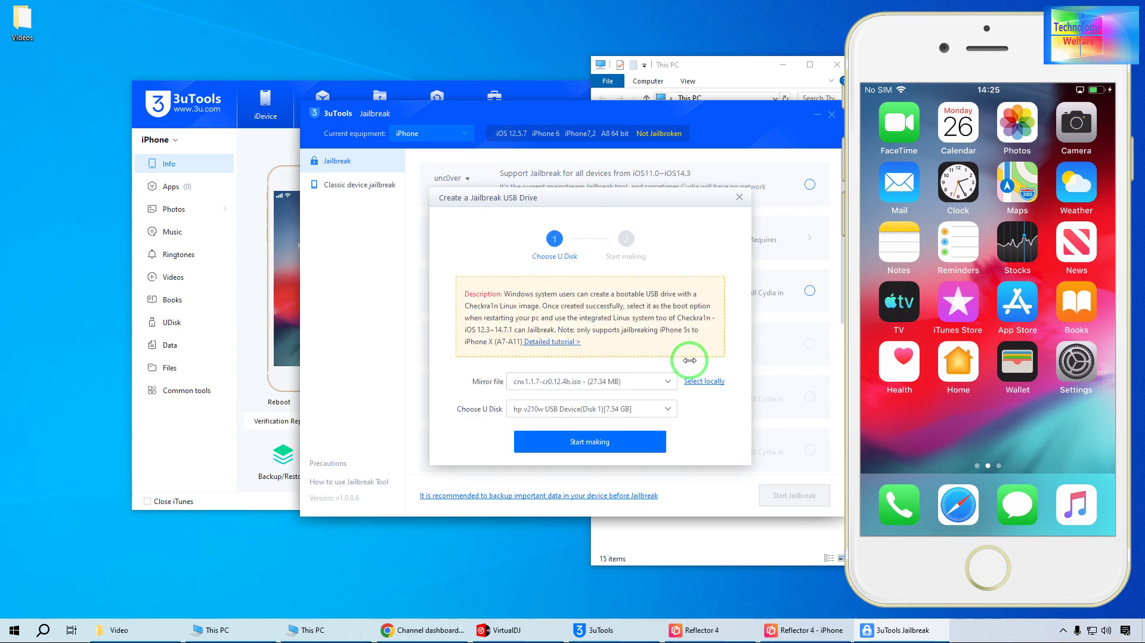
pyautogui.click(739, 197)
# Launch rufus-3.14.exe from the jailbreak folder inside All kinds of Computer Aplication 2018 on drive D:.
pyautogui.press('super+e')
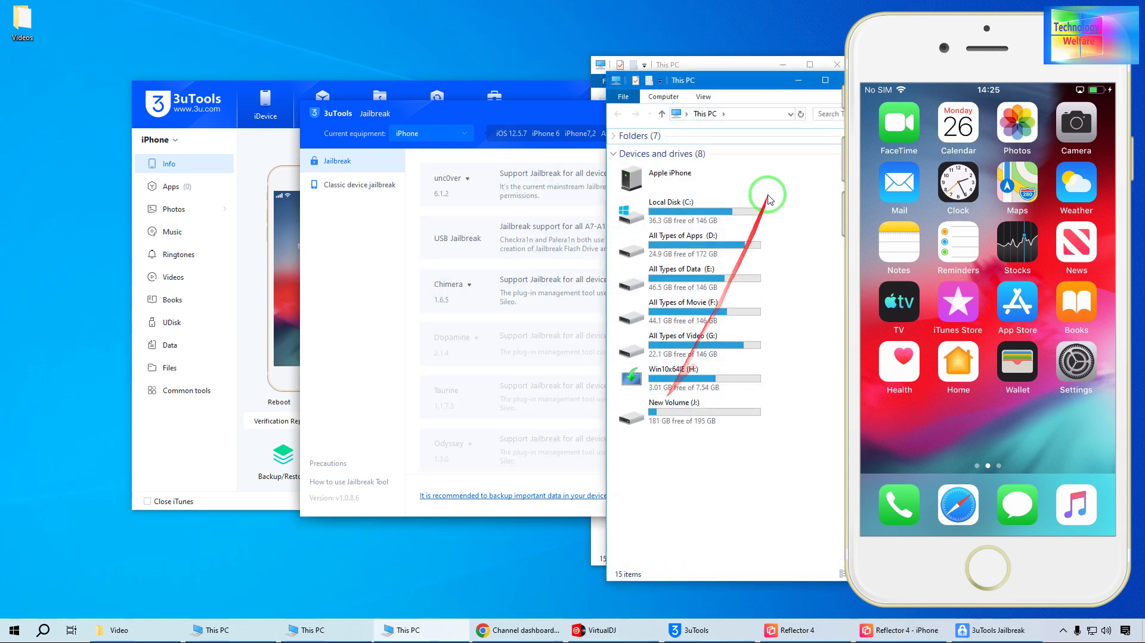
pyautogui.doubleClick(740, 245)
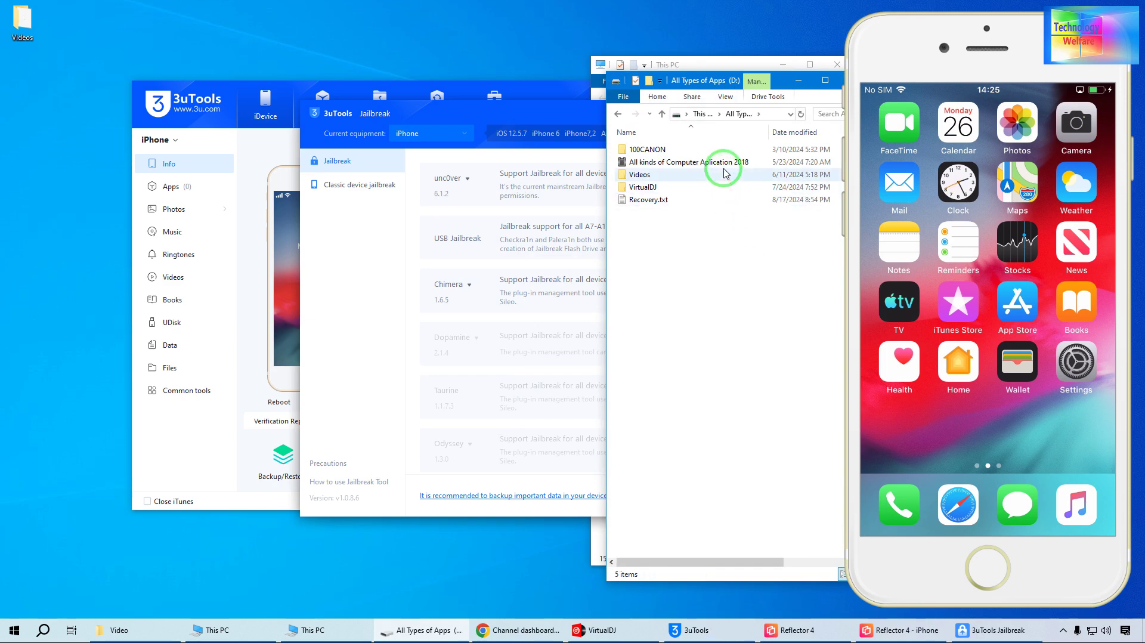
pyautogui.click(716, 164)
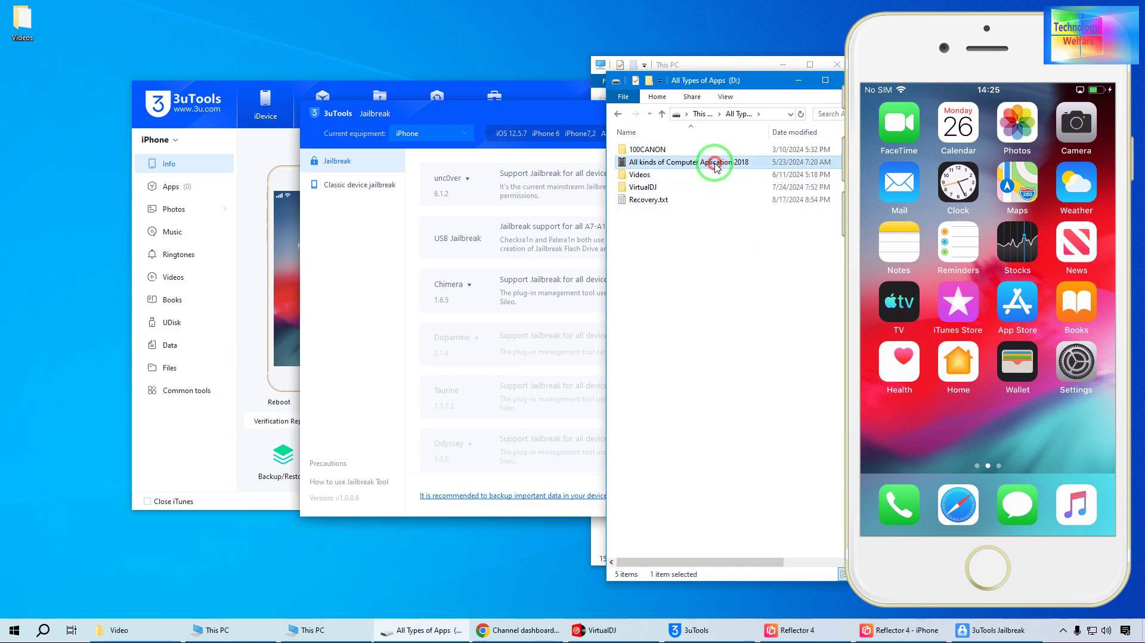
pyautogui.doubleClick(716, 164)
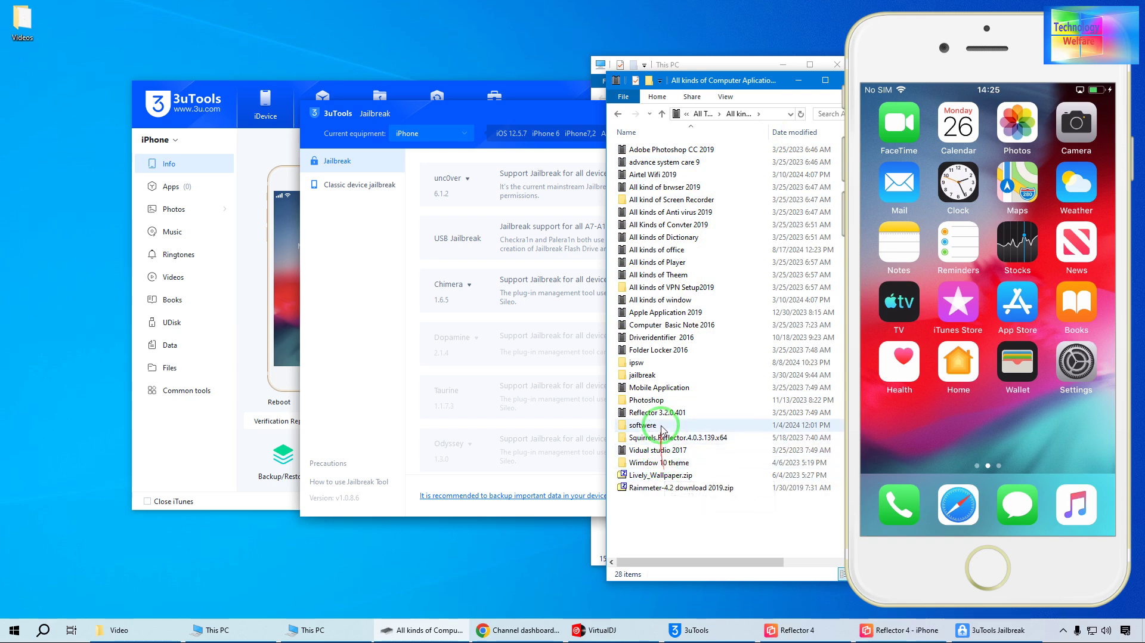
pyautogui.doubleClick(633, 363)
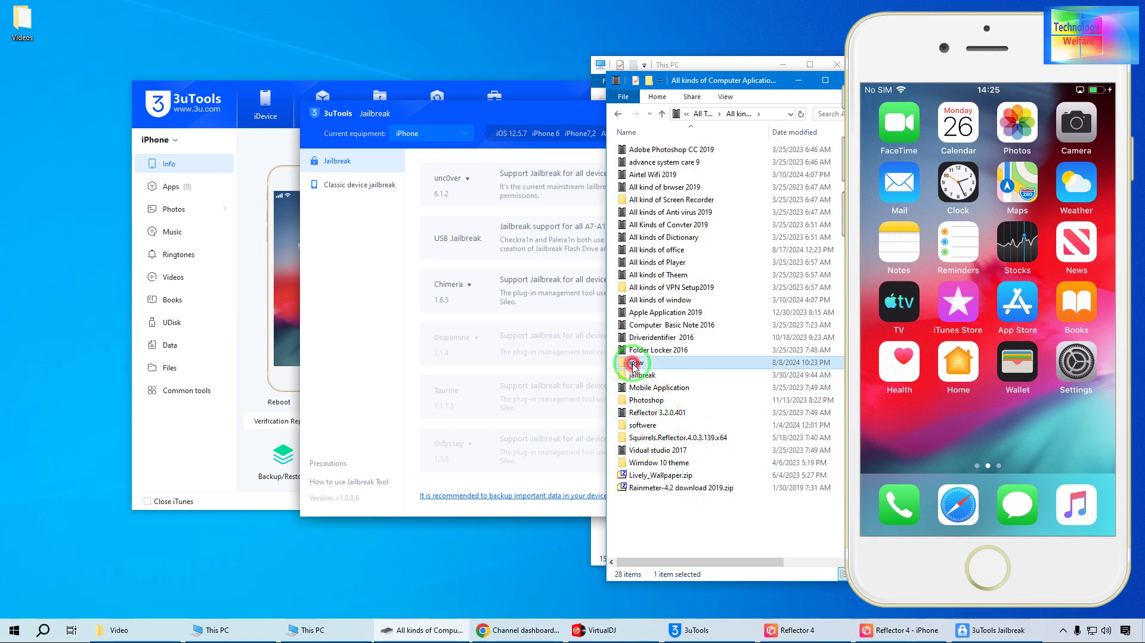
pyautogui.click(617, 114)
pyautogui.doubleClick(654, 367)
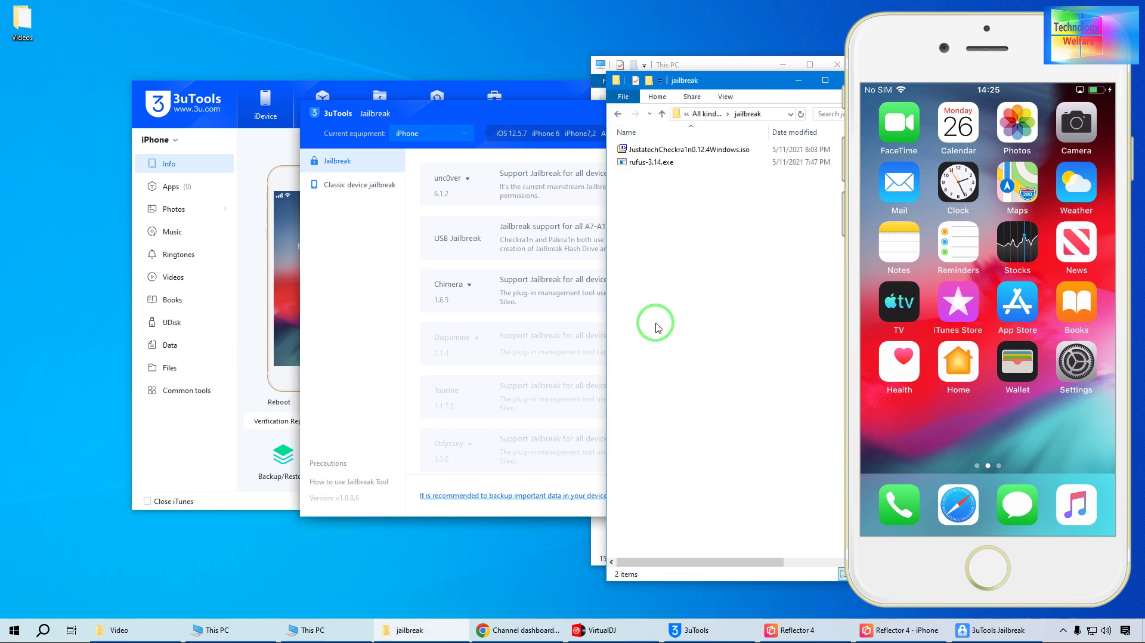
pyautogui.click(649, 169)
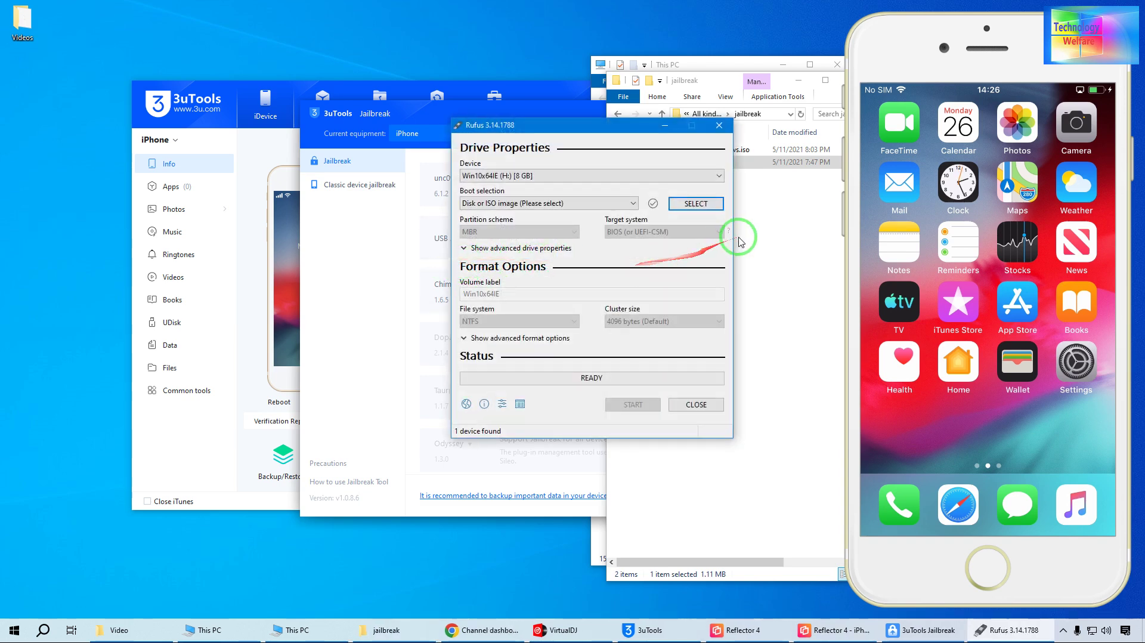
# Load JustatechCheckra1n0.12.4Windows.iso from the D: drive's jailbreak folder as the boot image and check that the partition scheme is MBR.
pyautogui.click(696, 203)
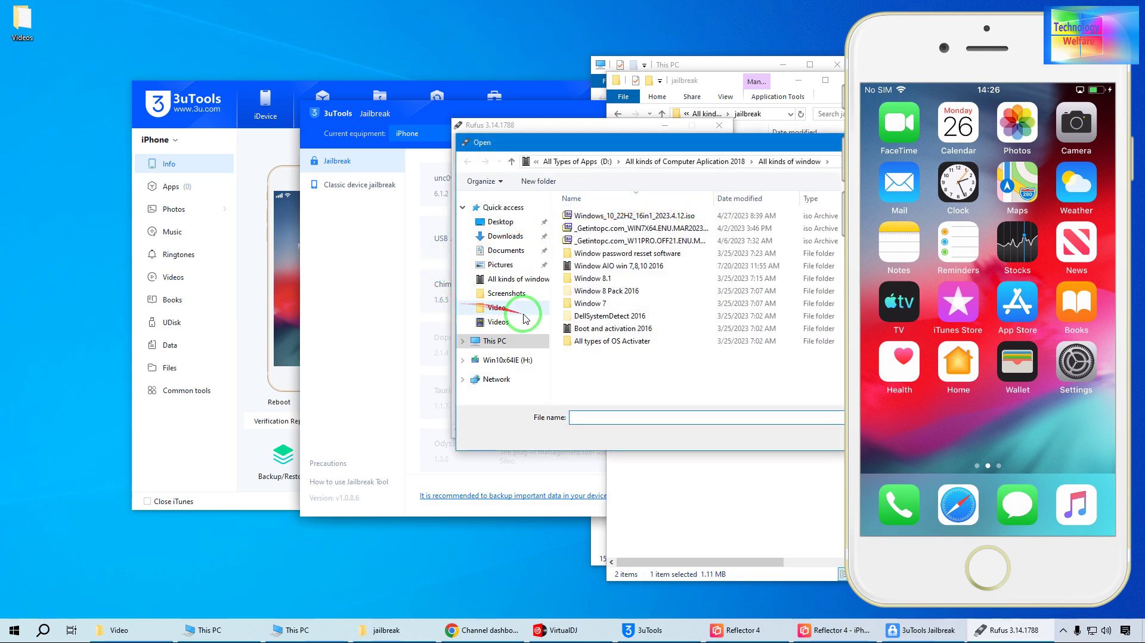
pyautogui.click(516, 341)
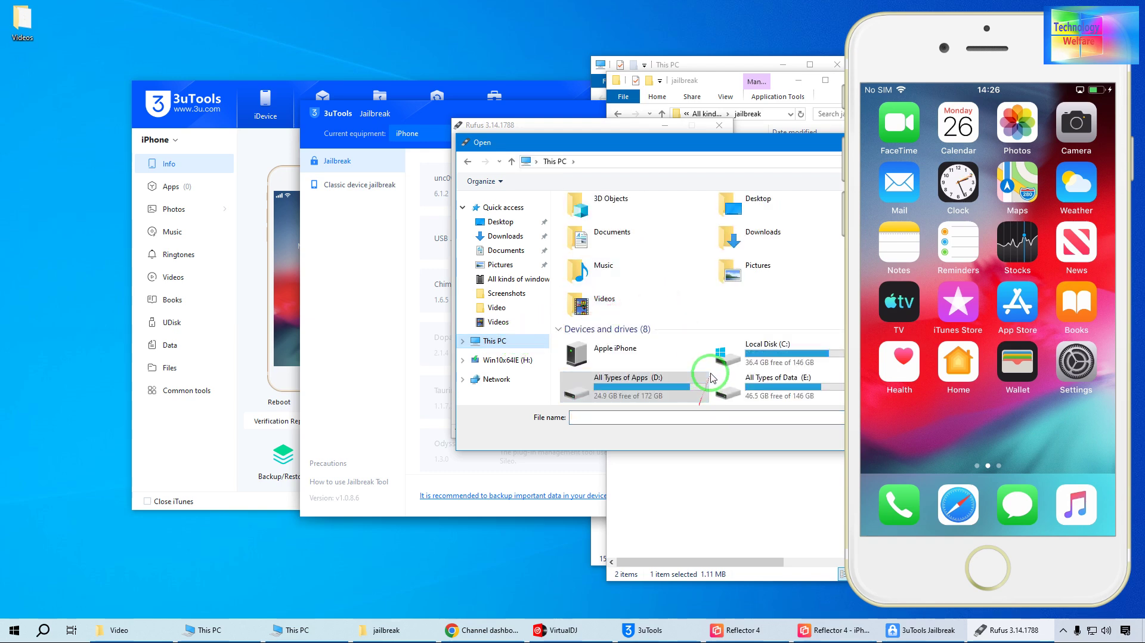
pyautogui.doubleClick(627, 388)
pyautogui.doubleClick(654, 225)
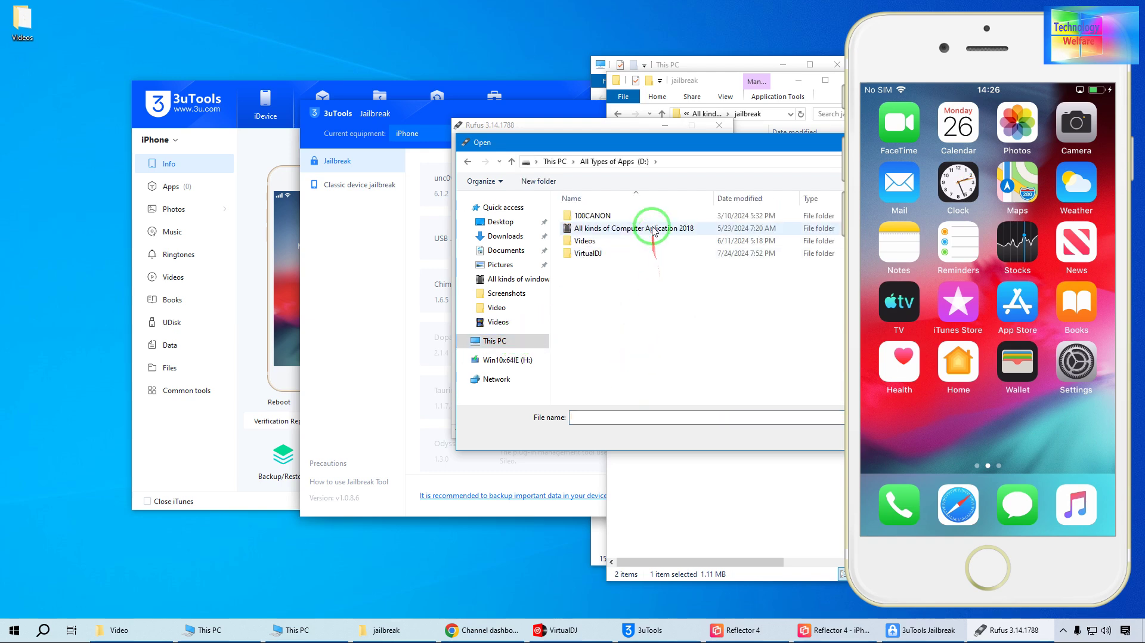
pyautogui.scroll(-3, 606, 345)
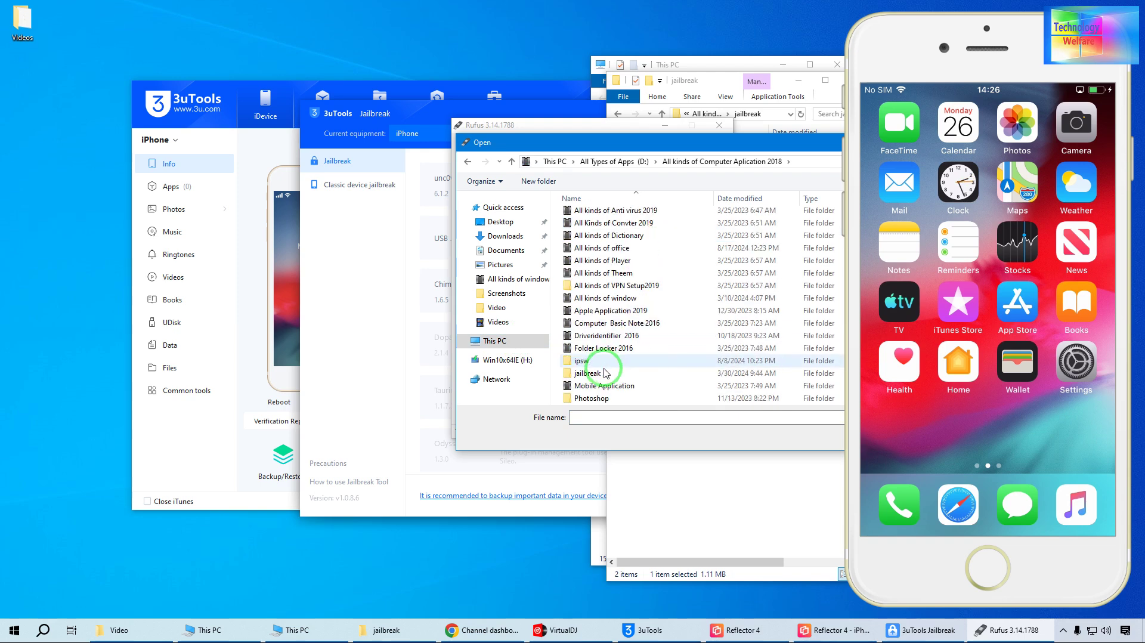
pyautogui.doubleClick(599, 382)
pyautogui.doubleClick(668, 216)
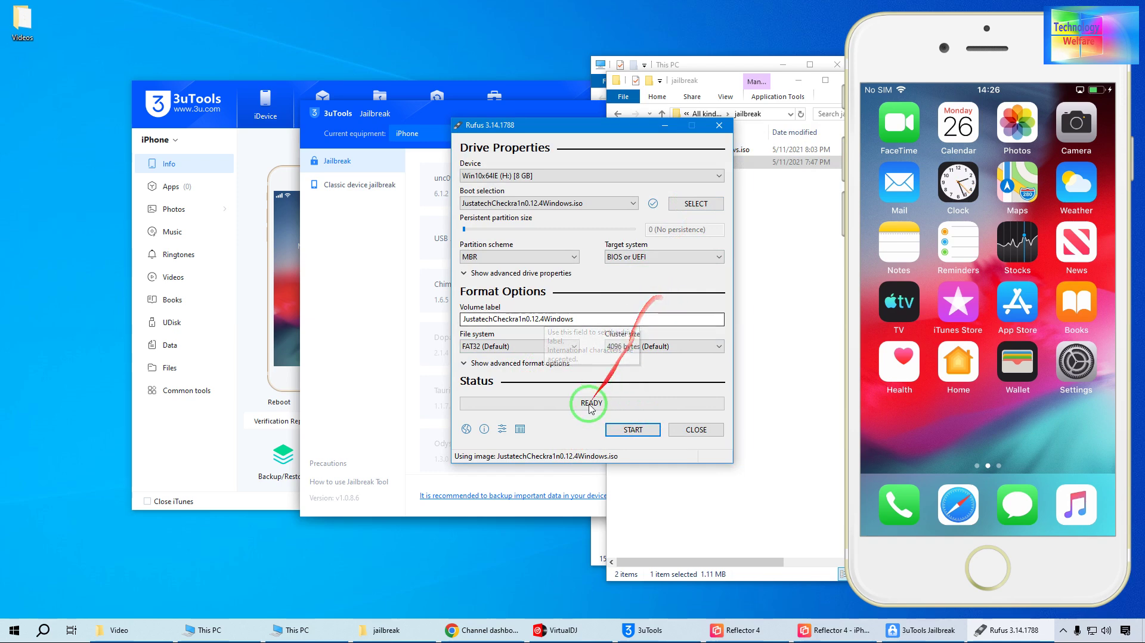
pyautogui.click(576, 255)
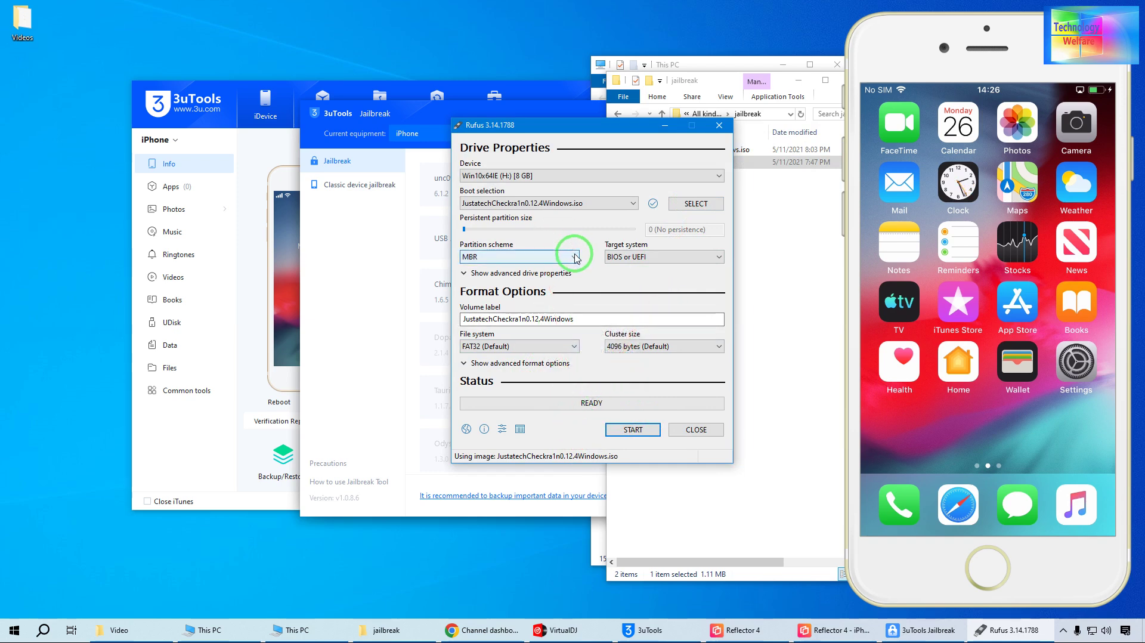
pyautogui.click(577, 257)
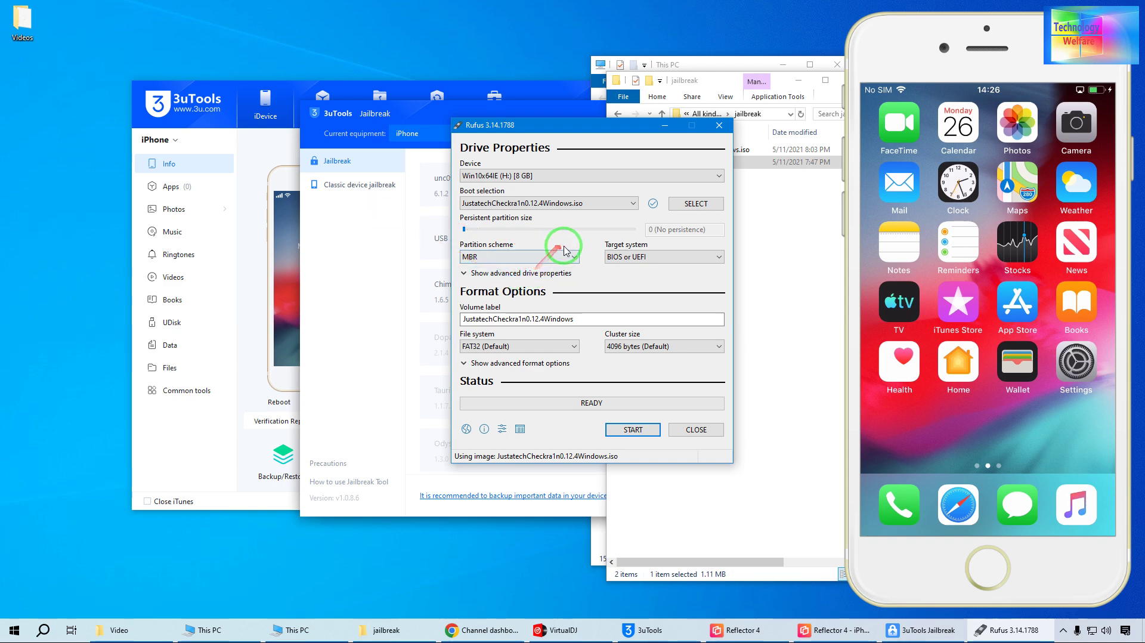
# Open Disk Management and check the partition style of Disk 1, the removable USB drive, in its volume properties.
pyautogui.click(41, 627)
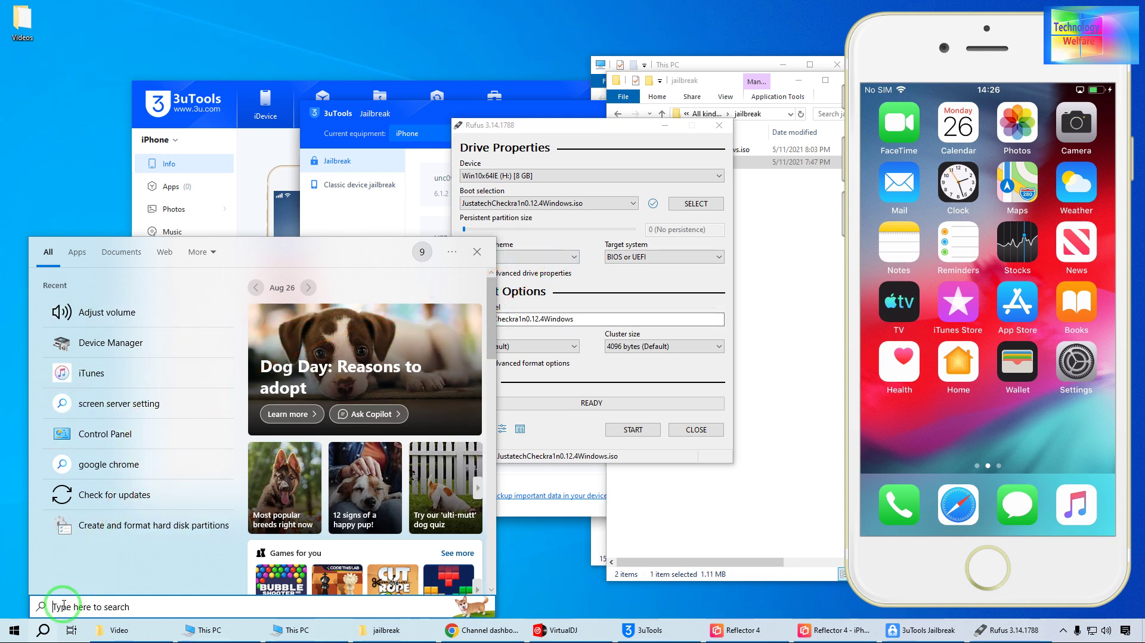
pyautogui.click(140, 531)
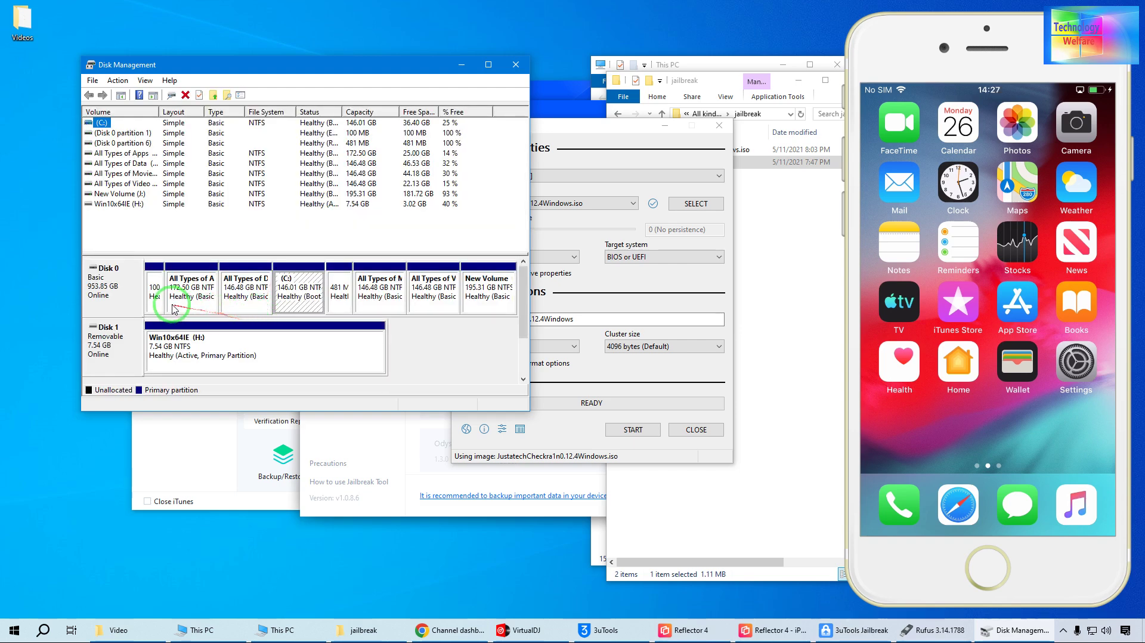
pyautogui.rightClick(113, 346)
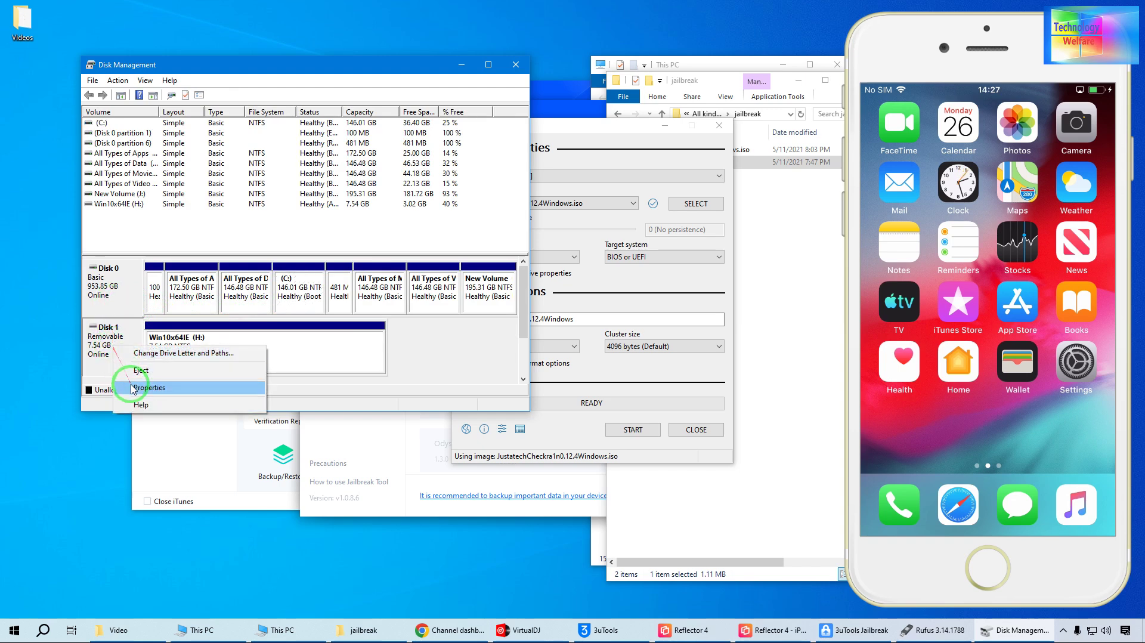
pyautogui.click(138, 389)
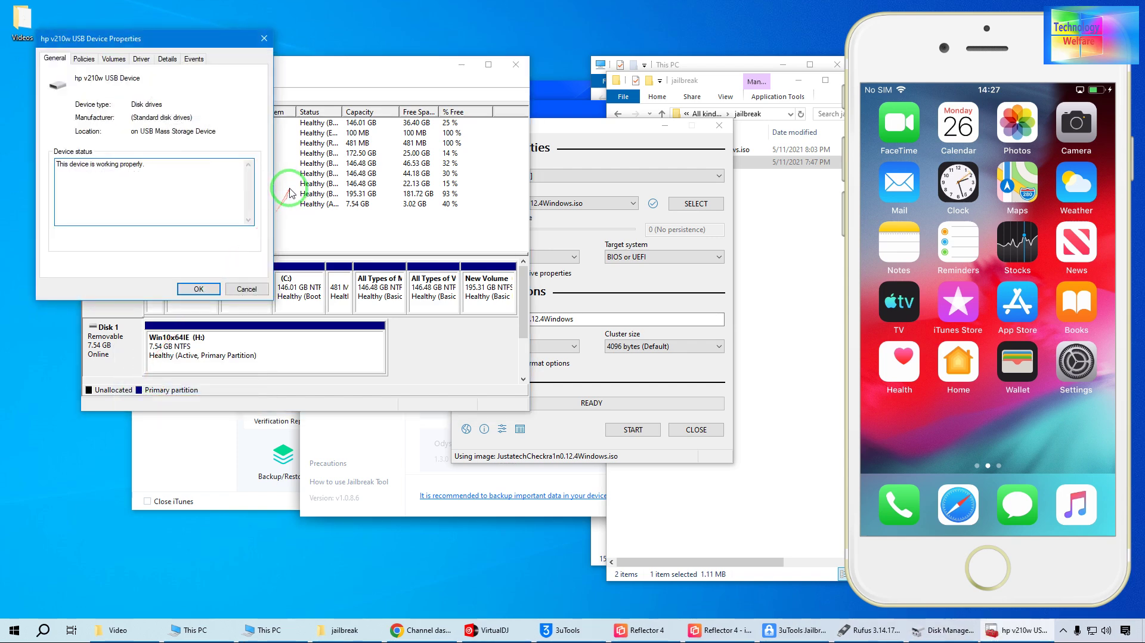
pyautogui.click(121, 62)
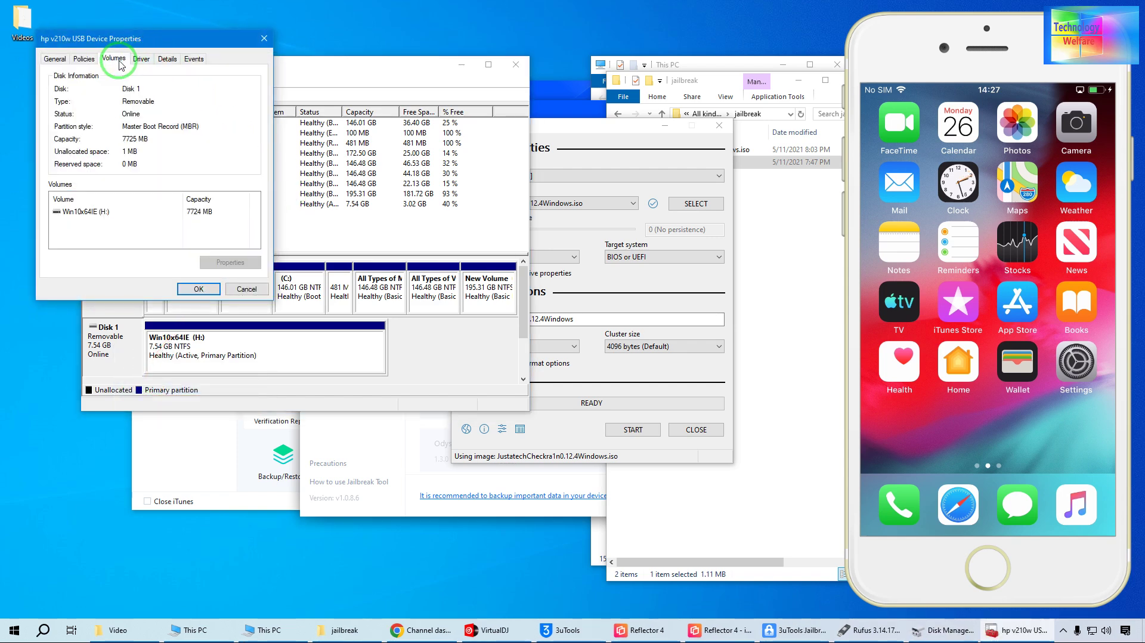
pyautogui.click(263, 40)
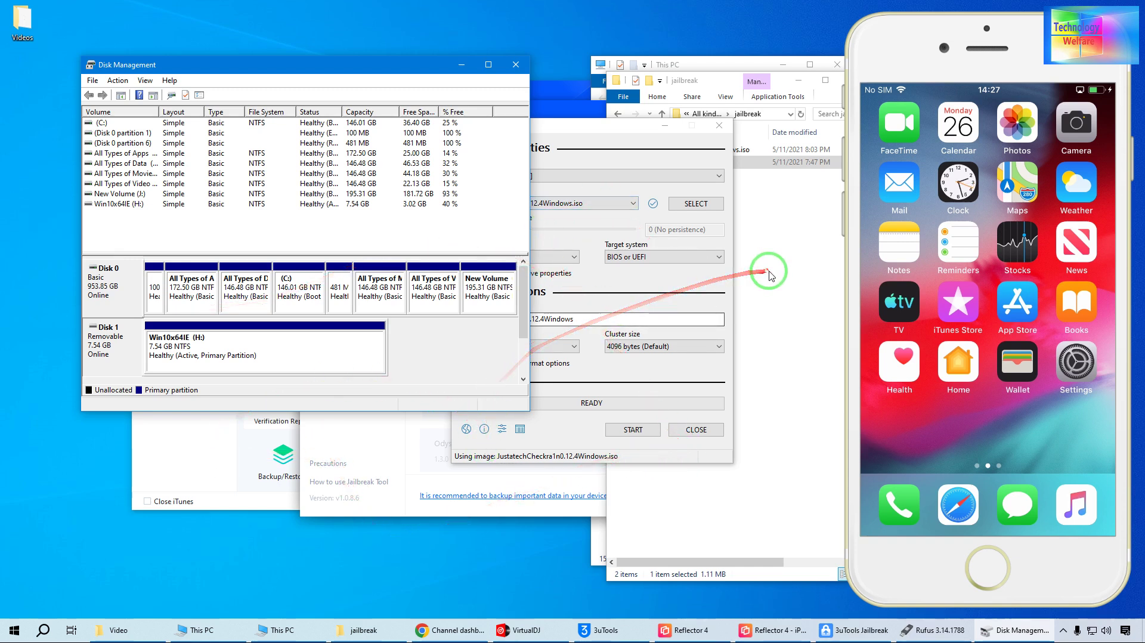
# Check the partition style of Disk 0 in its volume properties, then close Disk Management.
pyautogui.rightClick(118, 286)
pyautogui.click(179, 353)
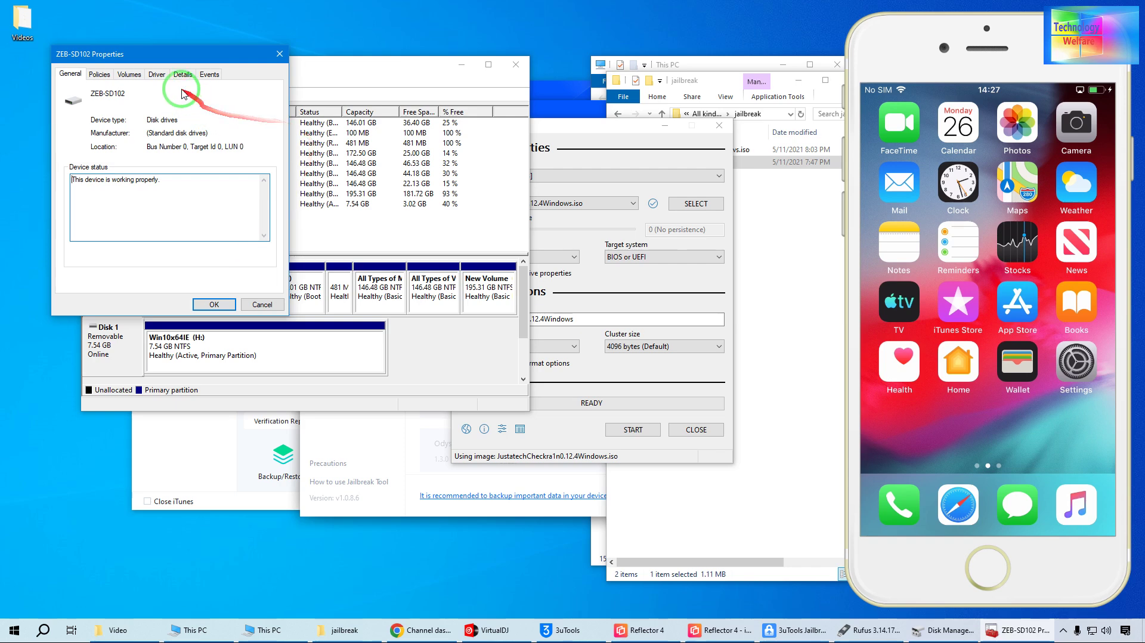
pyautogui.click(130, 74)
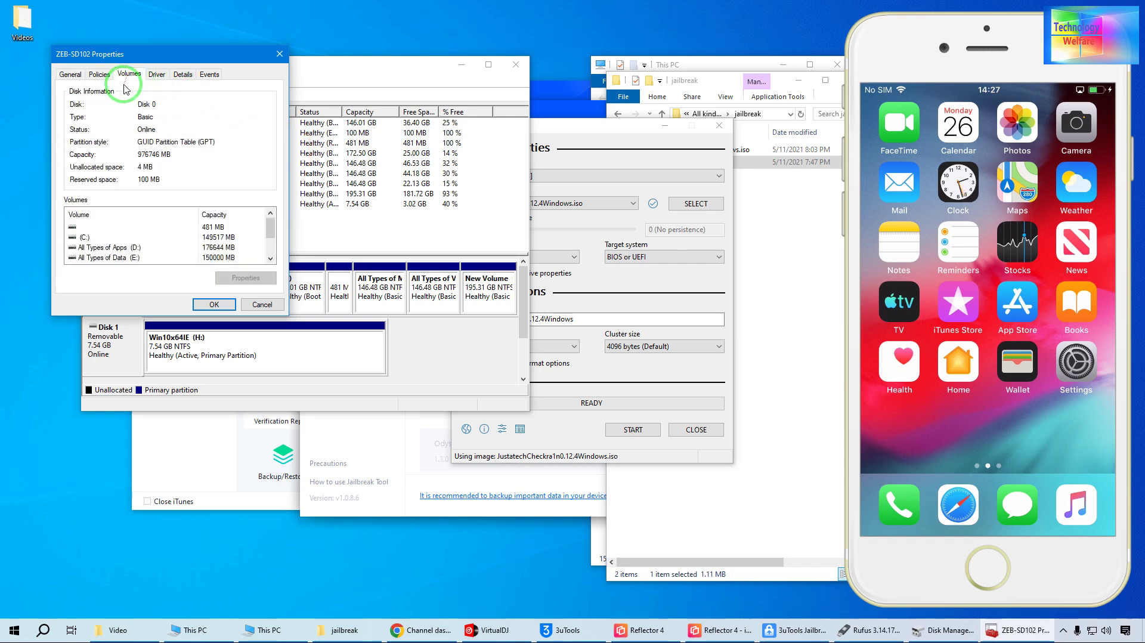
pyautogui.click(280, 54)
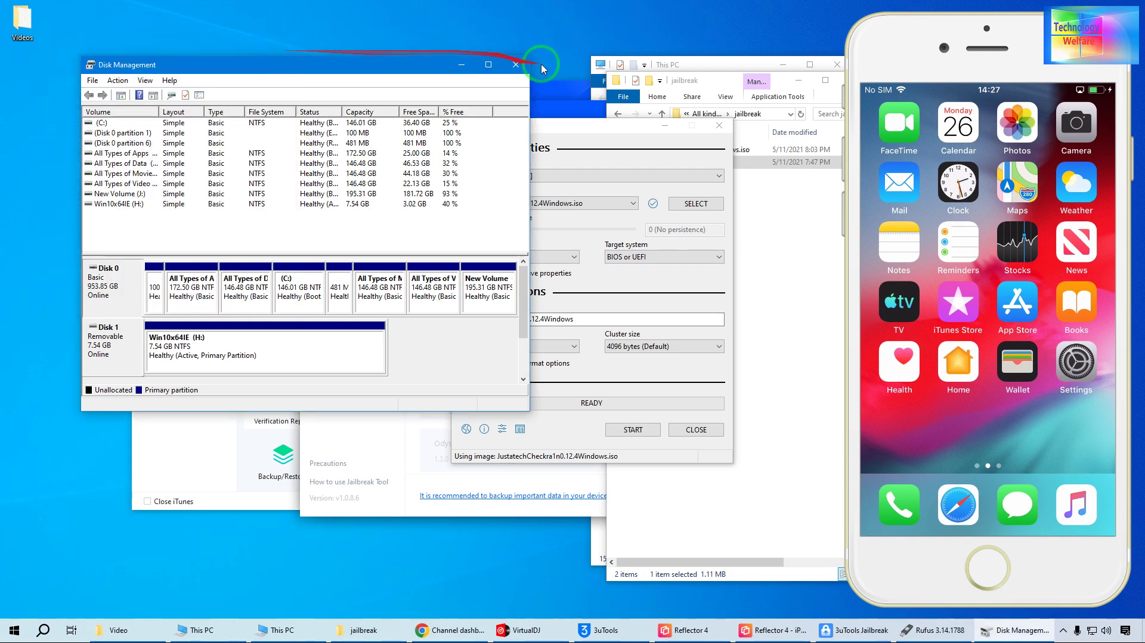
pyautogui.click(515, 64)
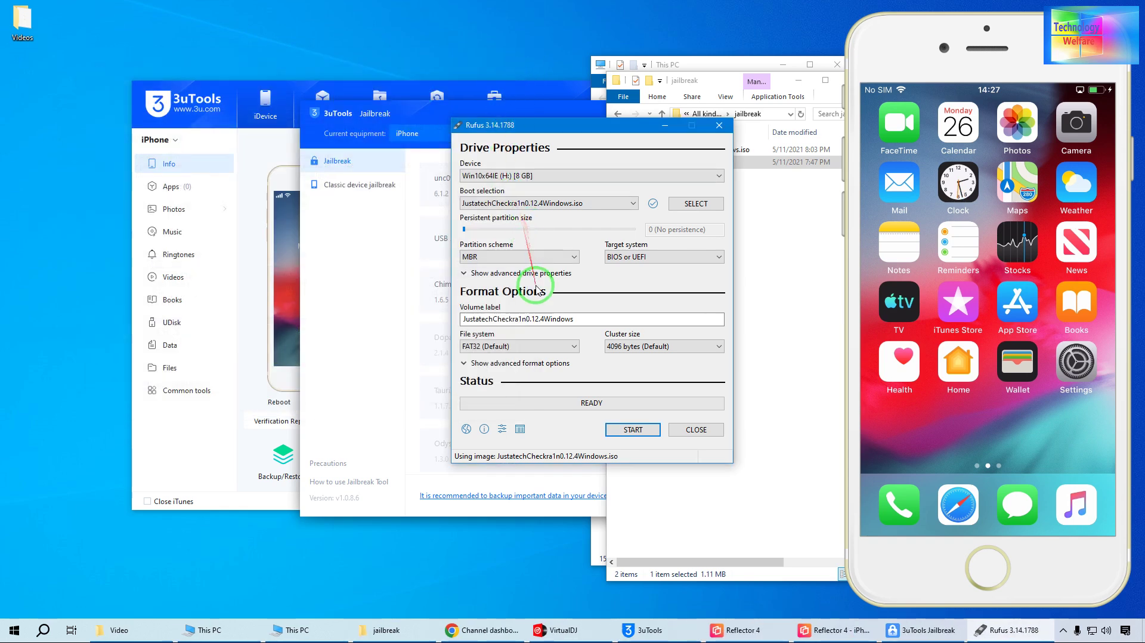
# Set the partition scheme to GPT and start writing the Checkra1n image to the H: drive in ISO Image mode, accepting the data erasure.
pyautogui.click(538, 262)
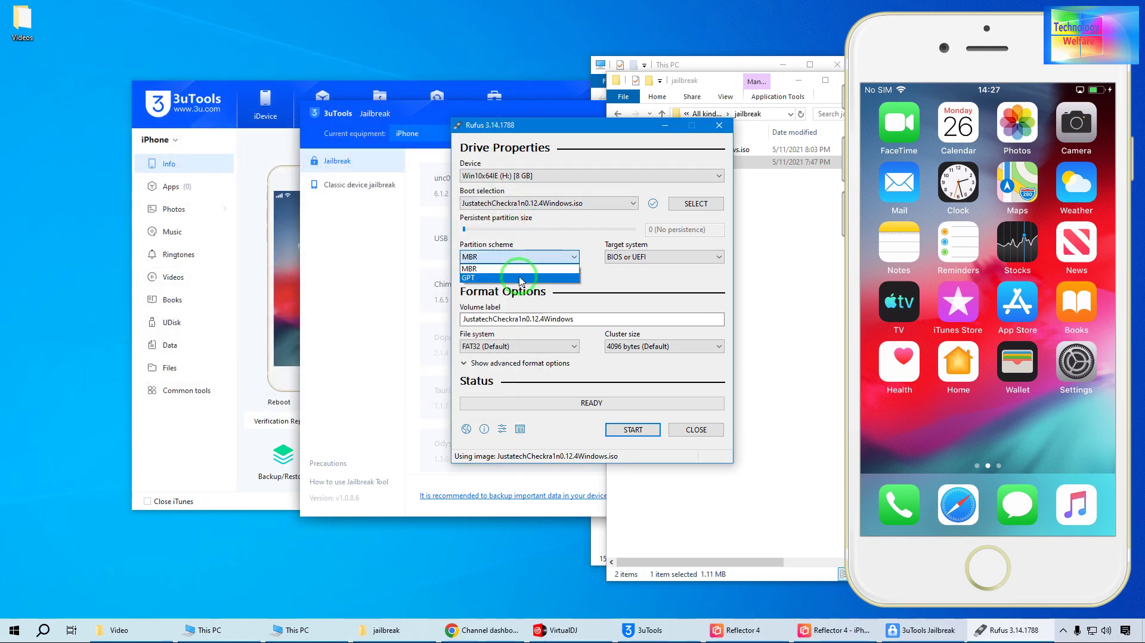
pyautogui.click(521, 278)
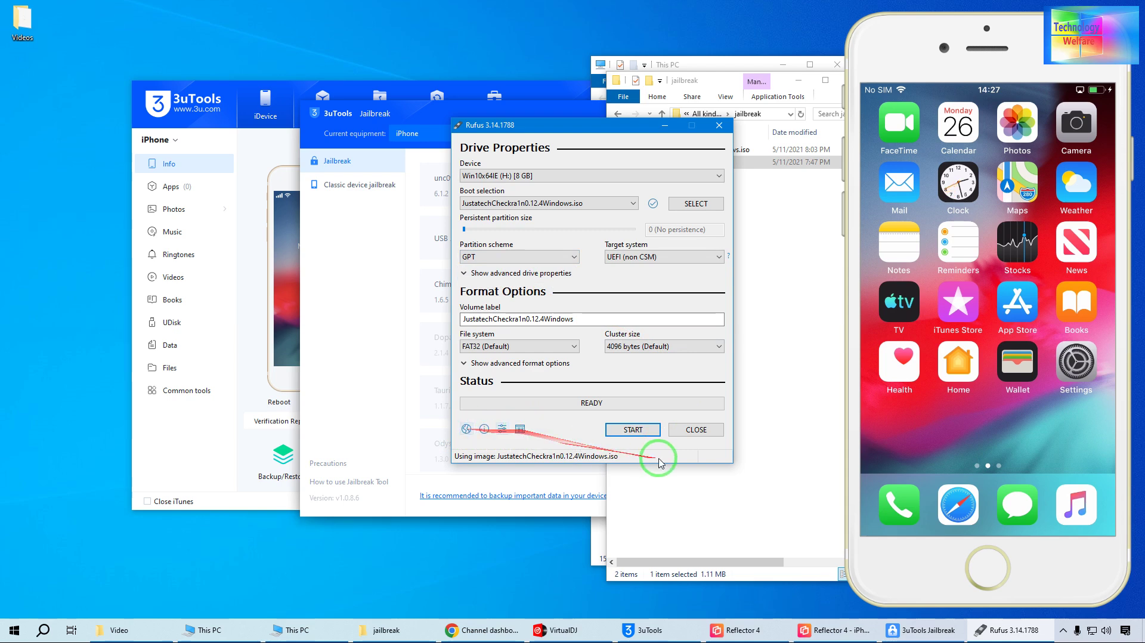
pyautogui.click(637, 430)
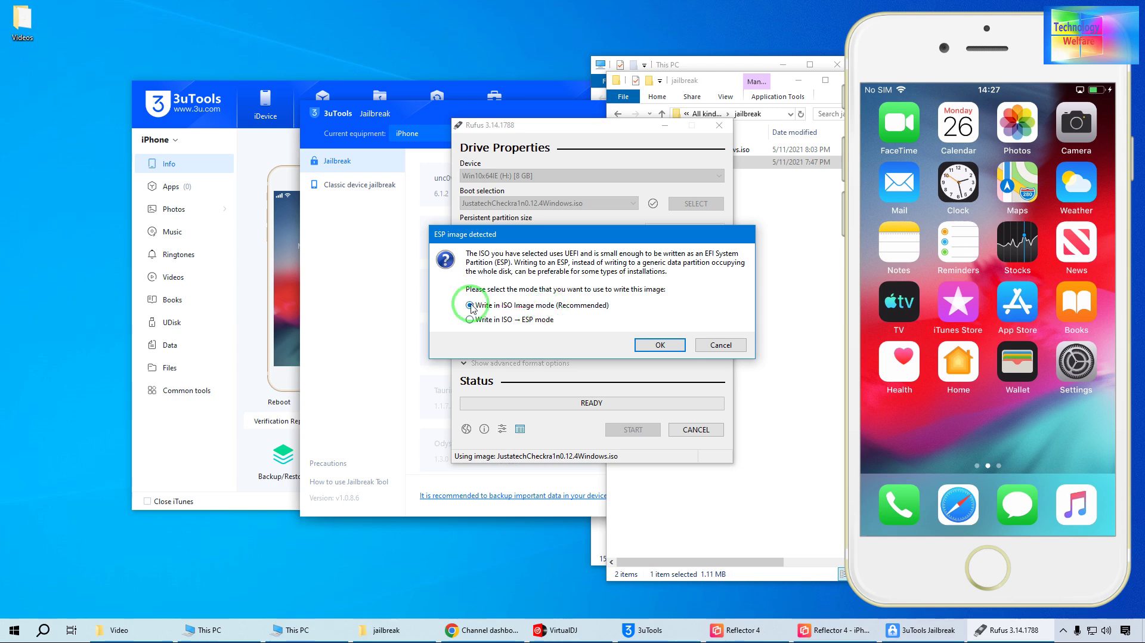
pyautogui.click(660, 346)
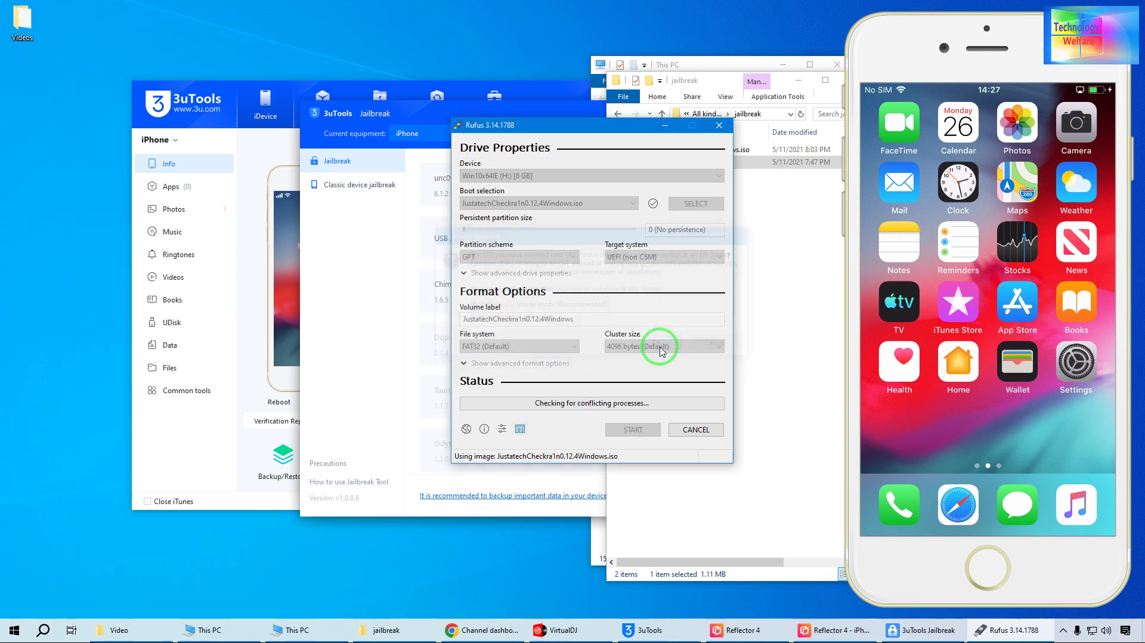
pyautogui.click(629, 358)
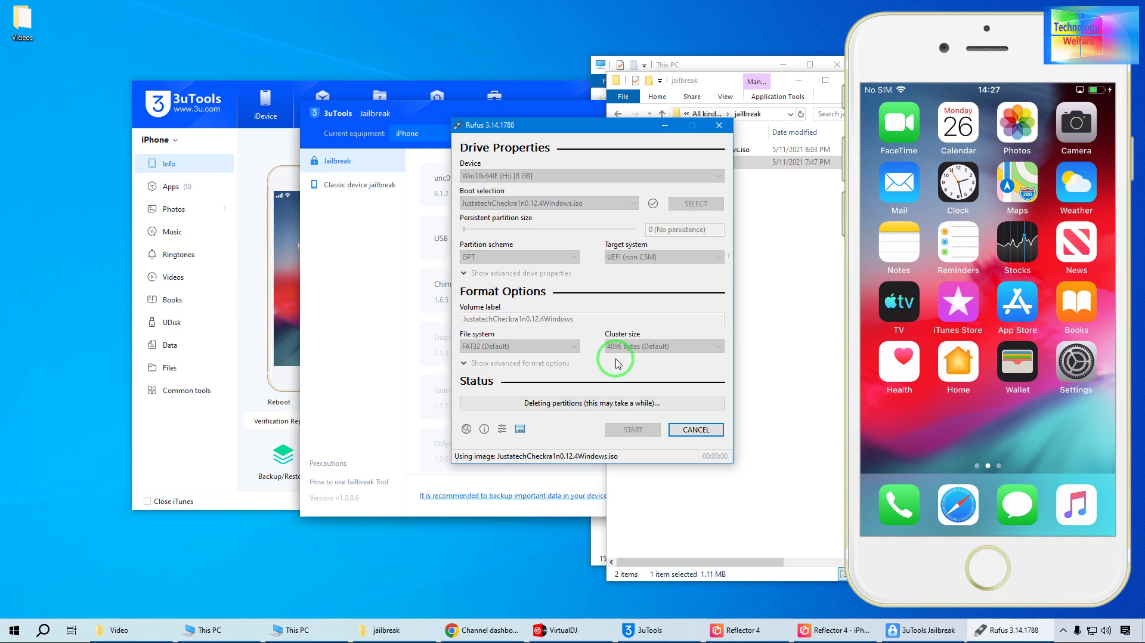
# Move the Rufus window aside and bring This PC forward to check the list of drives during the write.
pyautogui.moveTo(622, 128); pyautogui.dragTo(316, 148)
pyautogui.click(677, 70)
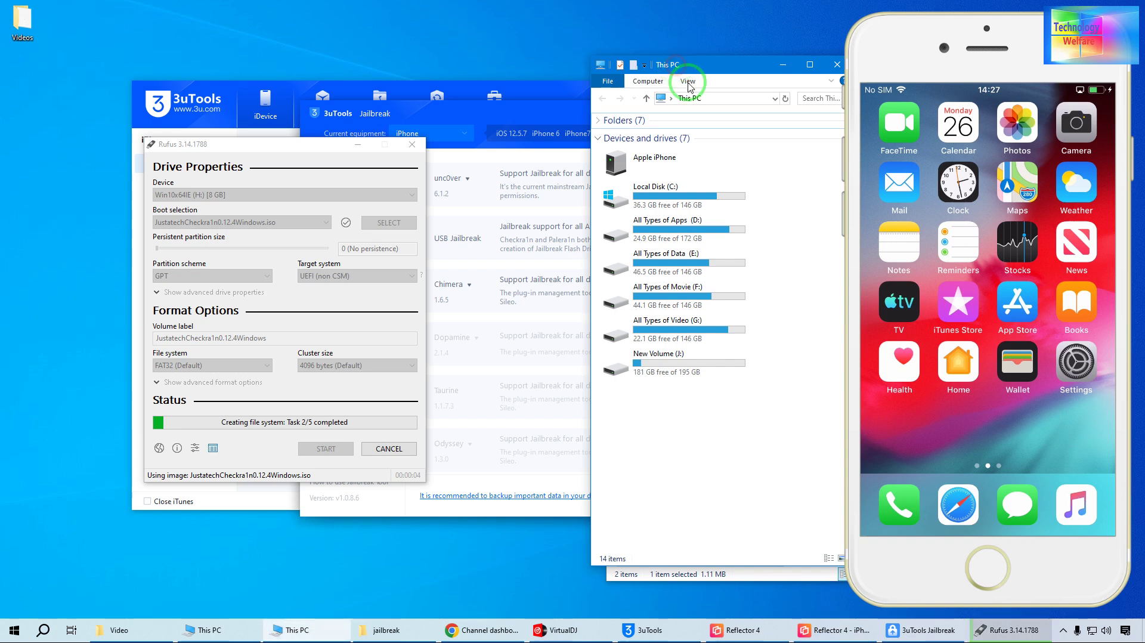
pyautogui.click(723, 371)
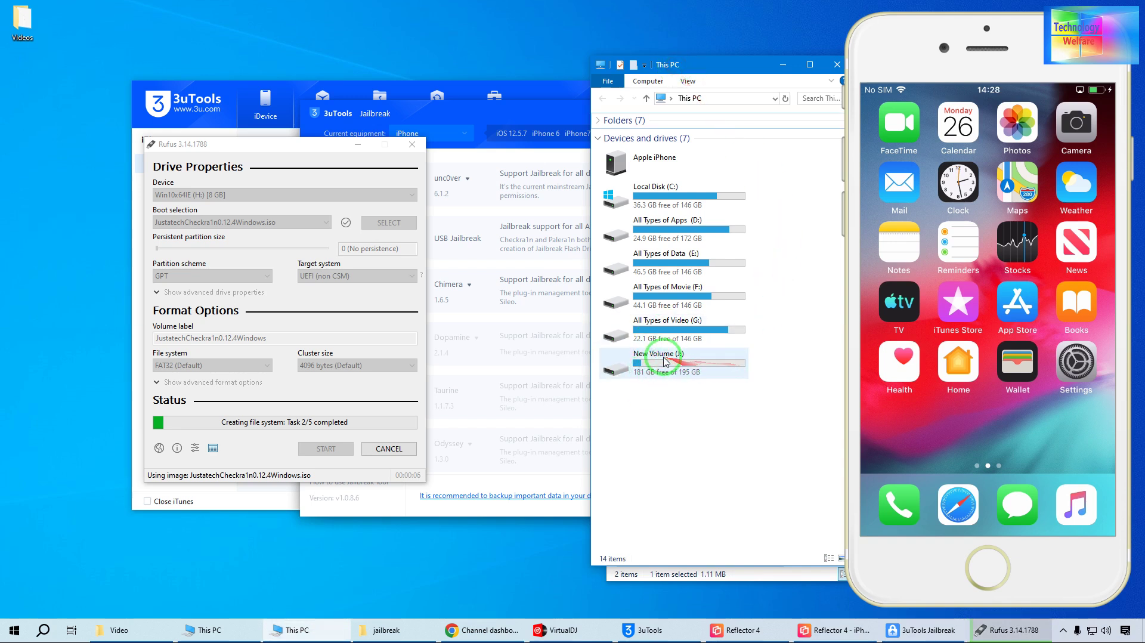
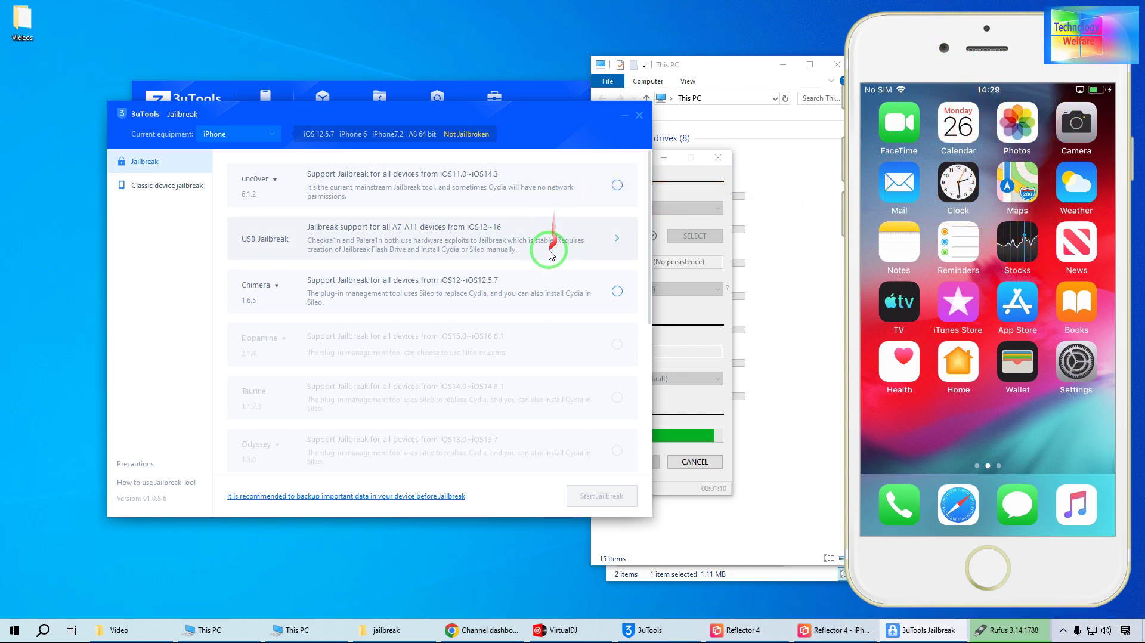
# Bring Rufus back in front of the Jailbreak window, let it finish writing the USB drive, and close it.
pyautogui.moveTo(553, 127)
pyautogui.mouseDown()
pyautogui.moveTo(518, 289)
pyautogui.moveTo(508, 212)
pyautogui.moveTo(551, 151)
pyautogui.mouseUp()
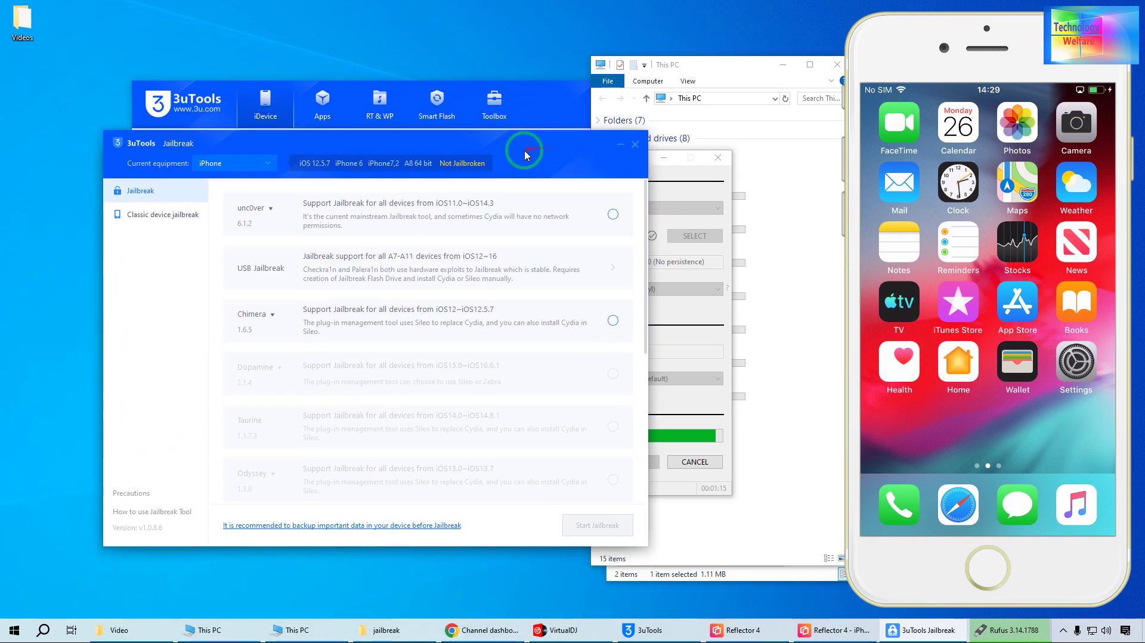
pyautogui.click(663, 178)
pyautogui.moveTo(577, 162)
pyautogui.mouseDown()
pyautogui.moveTo(617, 142)
pyautogui.moveTo(605, 138)
pyautogui.mouseUp()
pyautogui.moveTo(650, 453)
pyautogui.mouseDown()
pyautogui.moveTo(591, 438)
pyautogui.moveTo(565, 471)
pyautogui.moveTo(474, 223)
pyautogui.moveTo(486, 244)
pyautogui.moveTo(641, 256)
pyautogui.mouseUp()
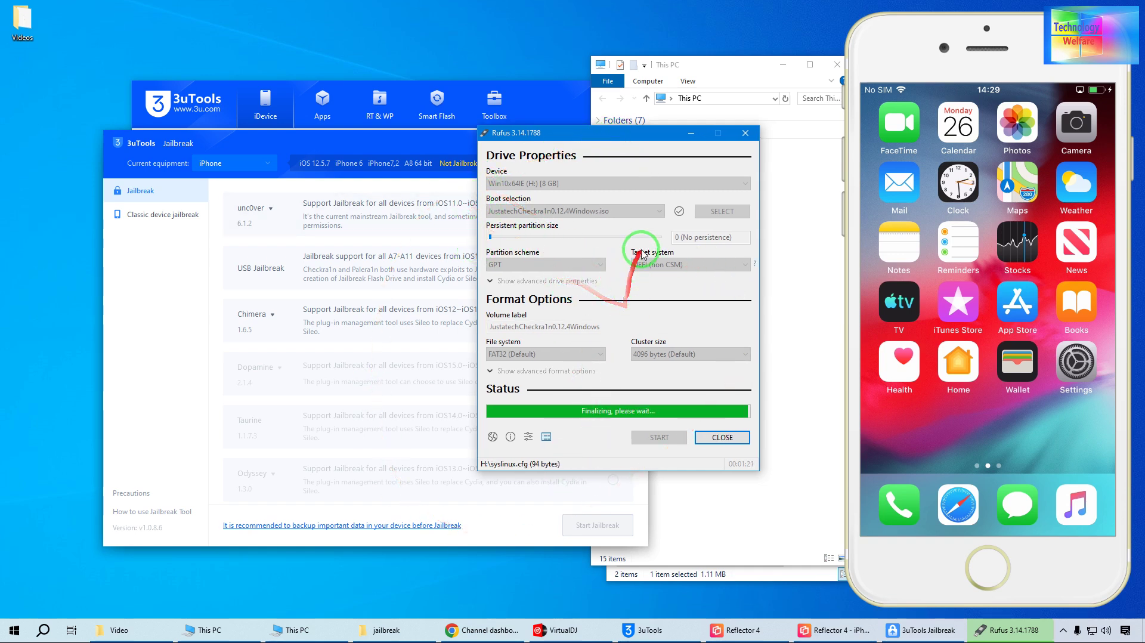
pyautogui.moveTo(569, 235)
pyautogui.mouseDown()
pyautogui.moveTo(632, 238)
pyautogui.moveTo(738, 483)
pyautogui.mouseUp()
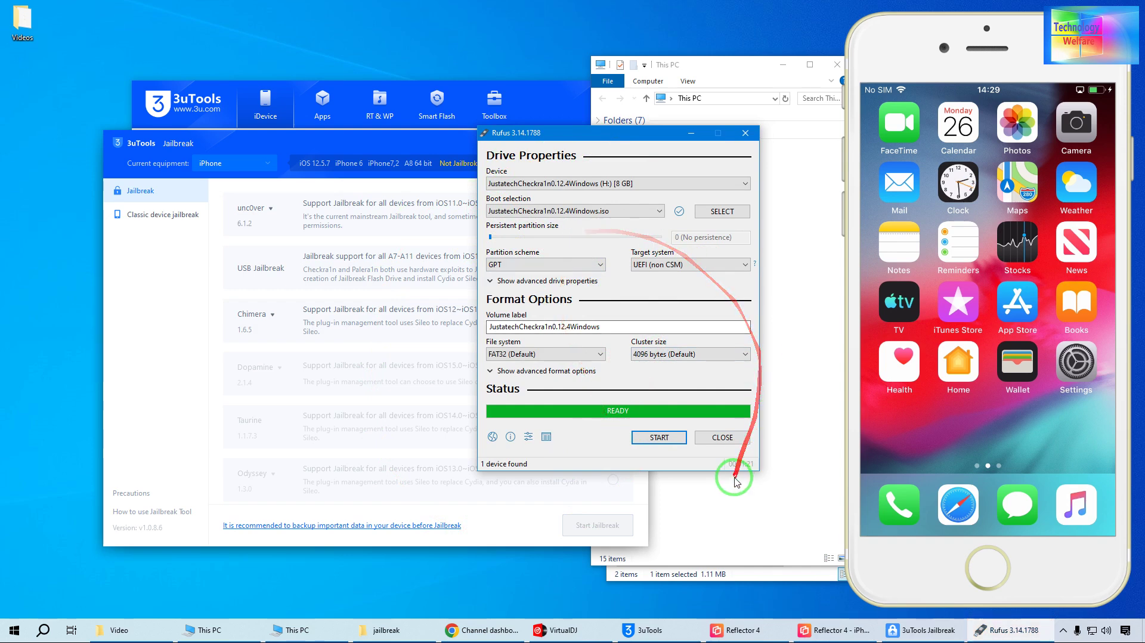
pyautogui.click(722, 437)
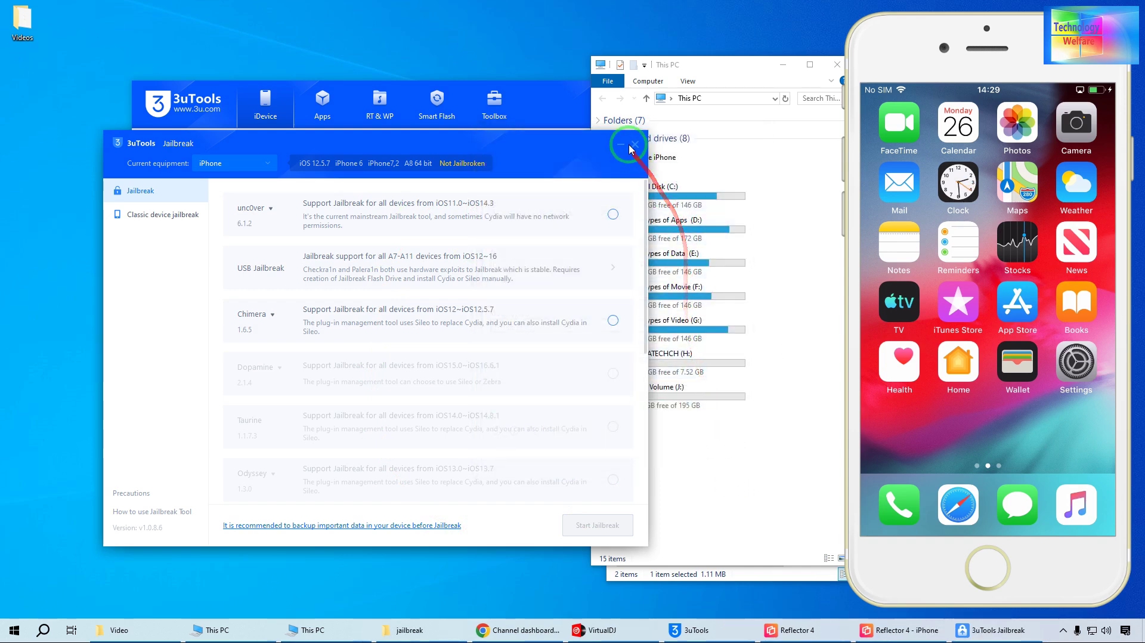
# Clear the desktop by closing the 3uTools Jailbreak, main 3uTools, This PC and jailbreak folder windows.
pyautogui.click(629, 148)
pyautogui.click(652, 304)
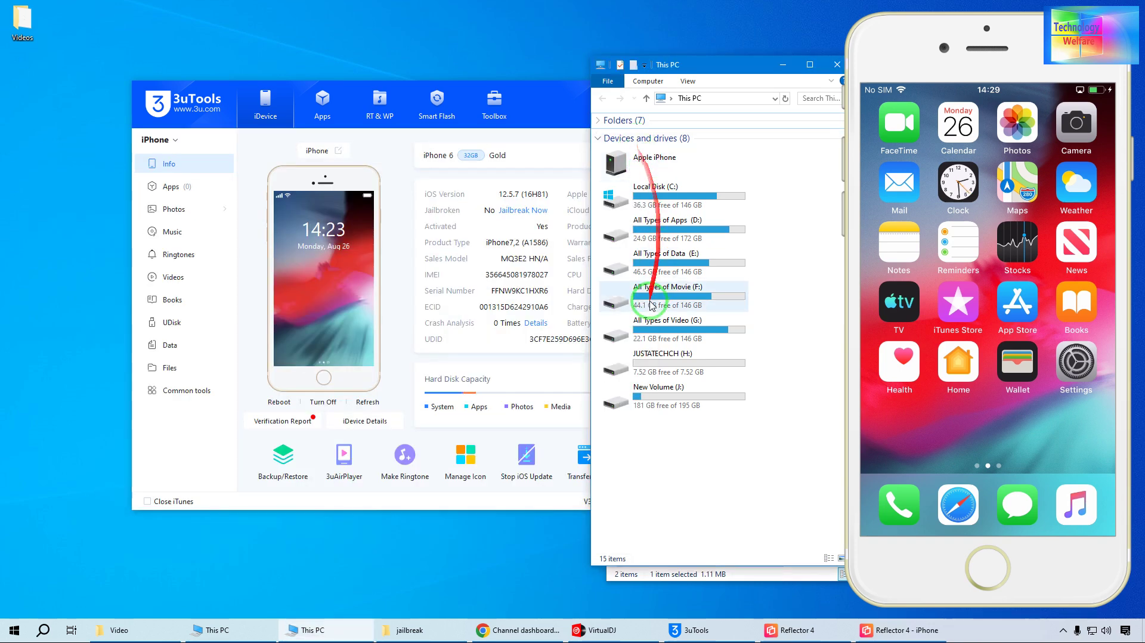
pyautogui.click(563, 89)
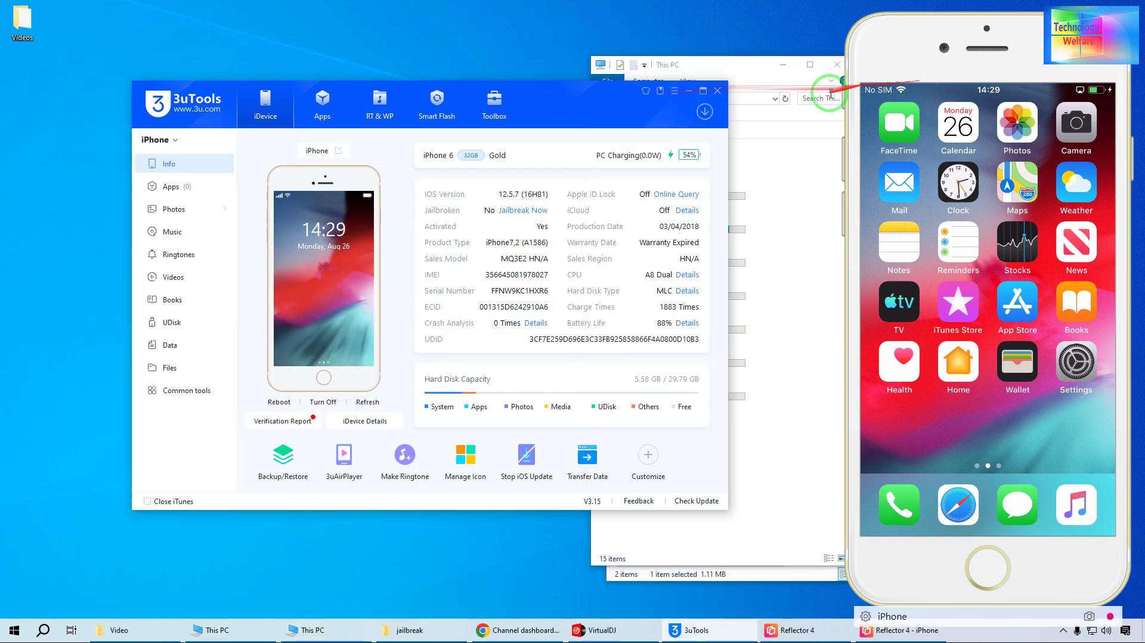
pyautogui.click(717, 90)
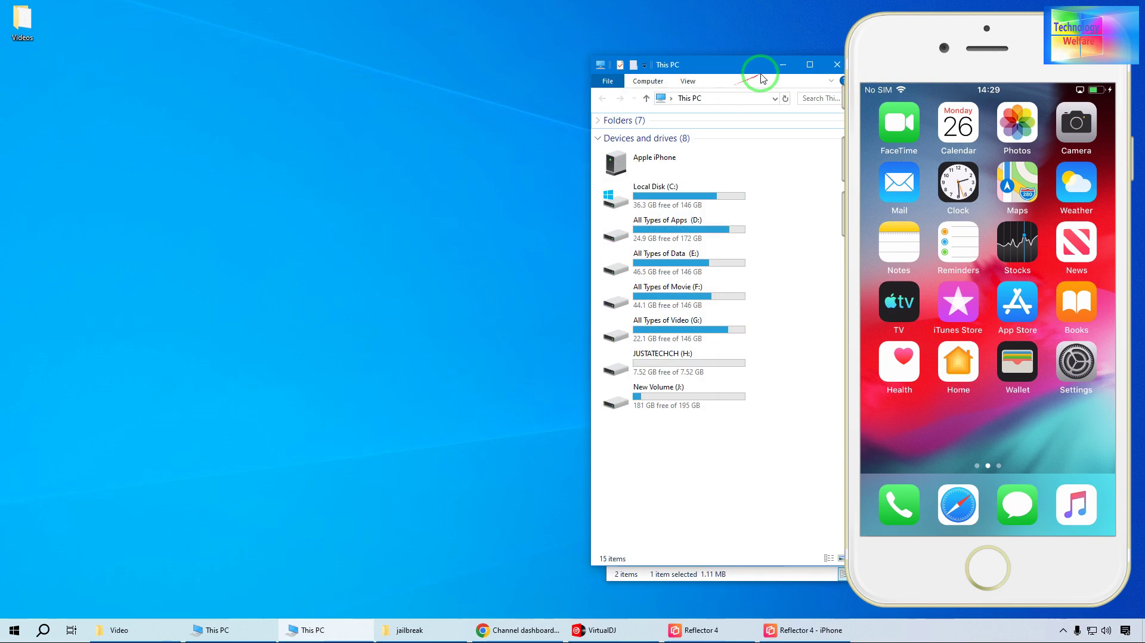
pyautogui.moveTo(764, 64); pyautogui.dragTo(676, 71)
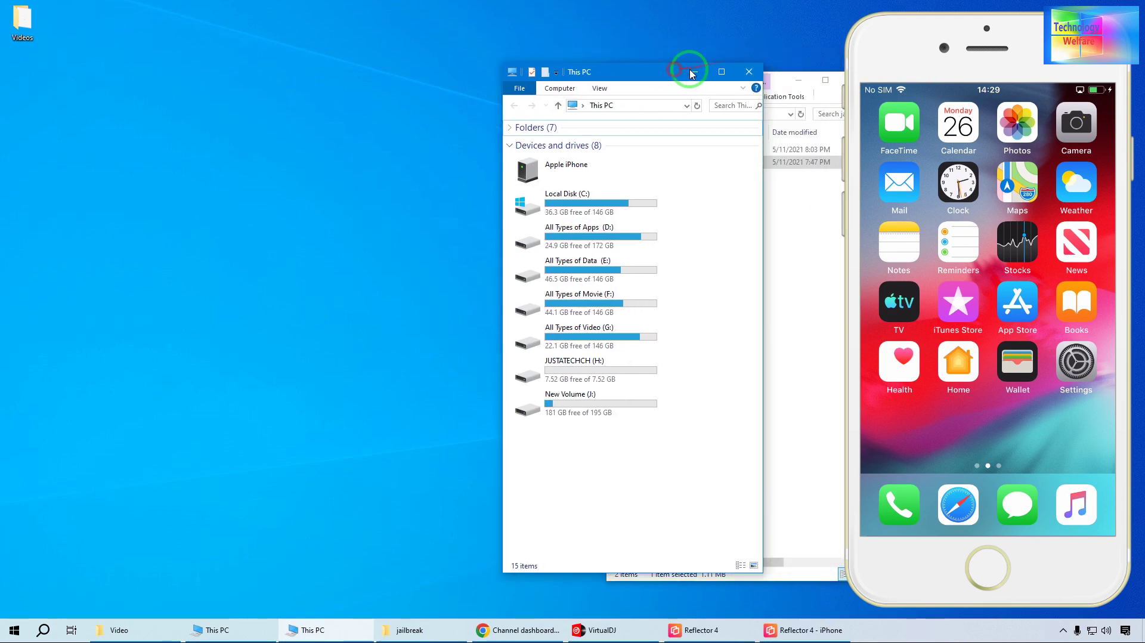
pyautogui.click(749, 72)
pyautogui.moveTo(705, 88); pyautogui.dragTo(567, 96)
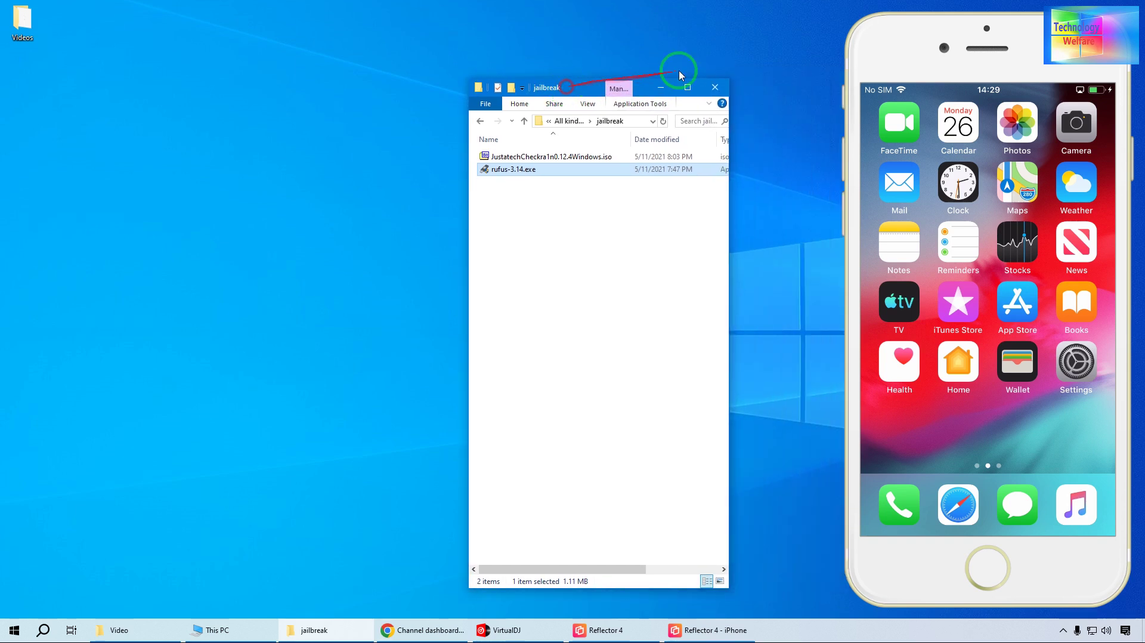
pyautogui.click(715, 89)
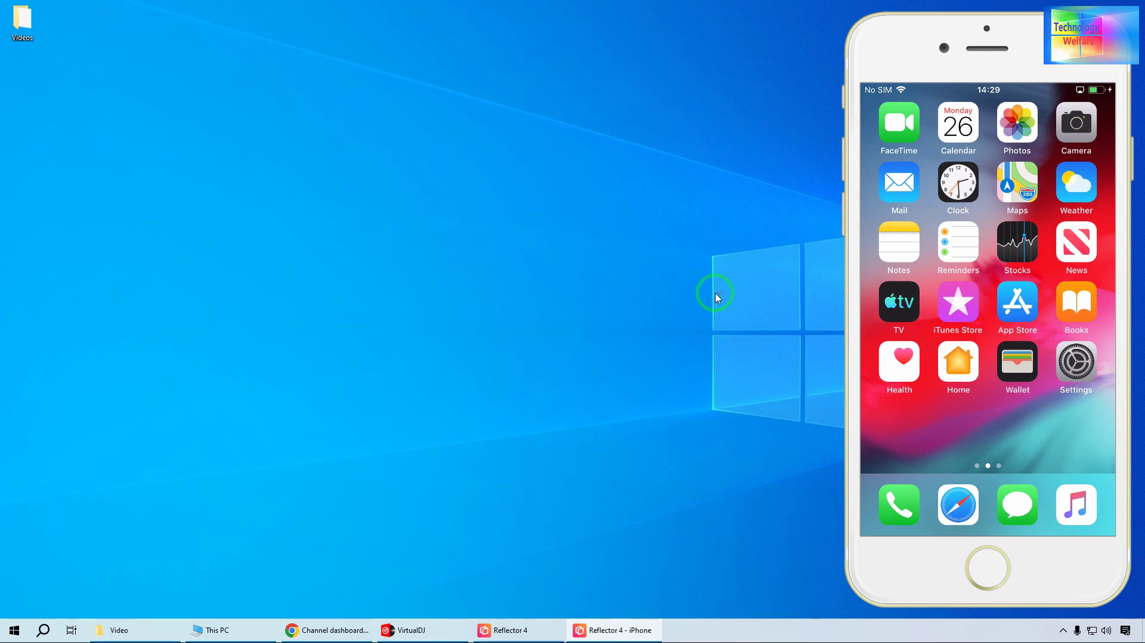
# Open This PC in a new File Explorer window to check the written USB drive H:.
pyautogui.press('super+e')
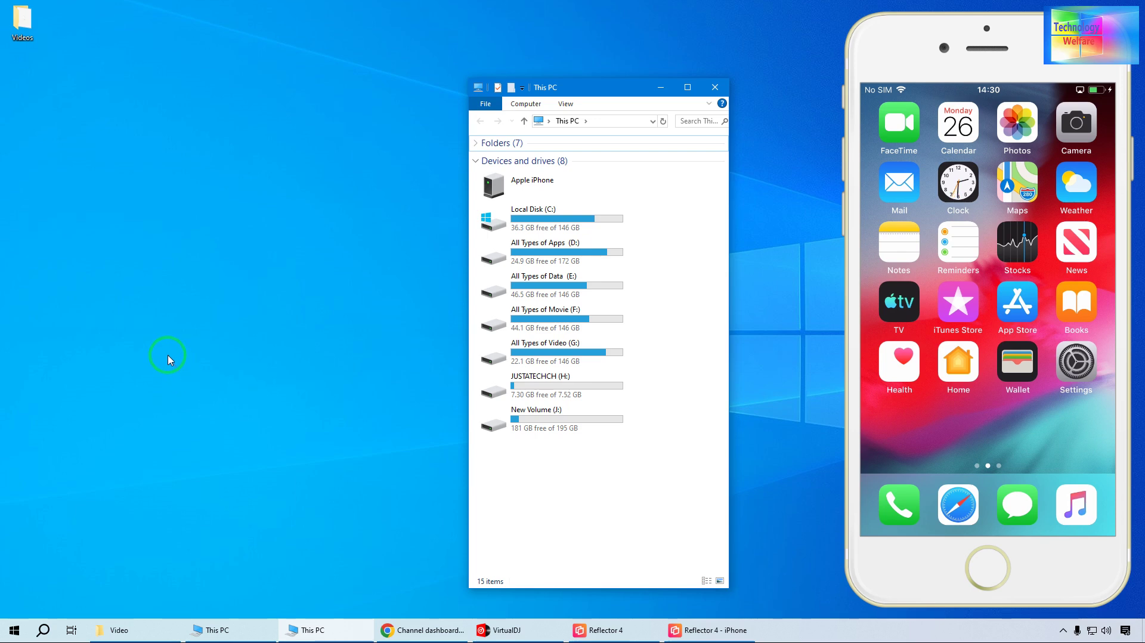
pyautogui.moveTo(147, 355); pyautogui.dragTo(110, 363)
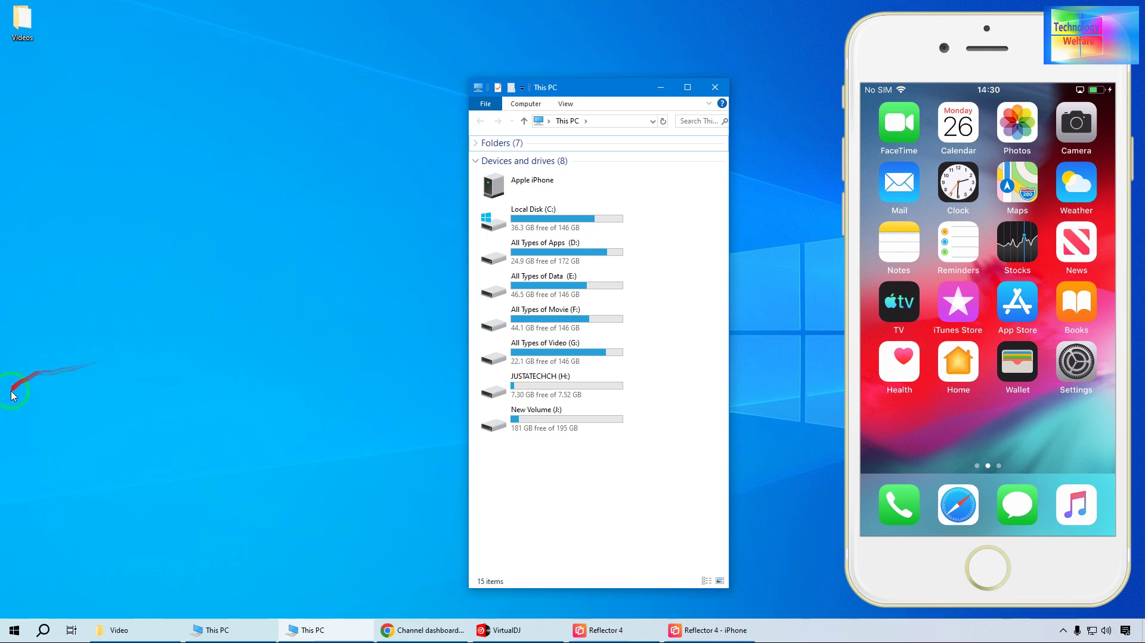